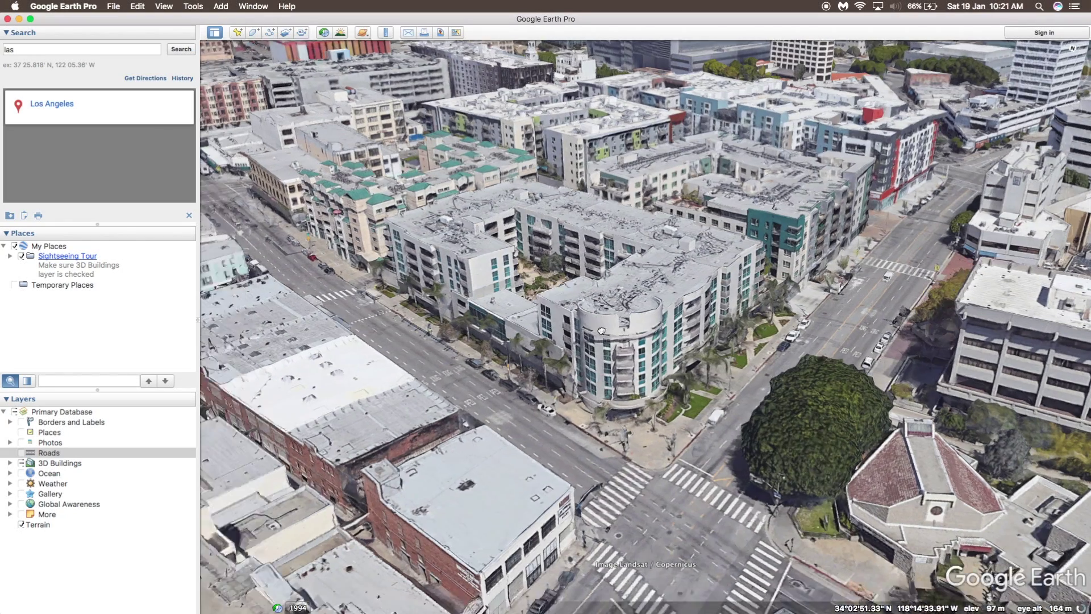
Turn on the Trees sublayer of the 3D Buildings layer
drag(559, 334, 608, 167)
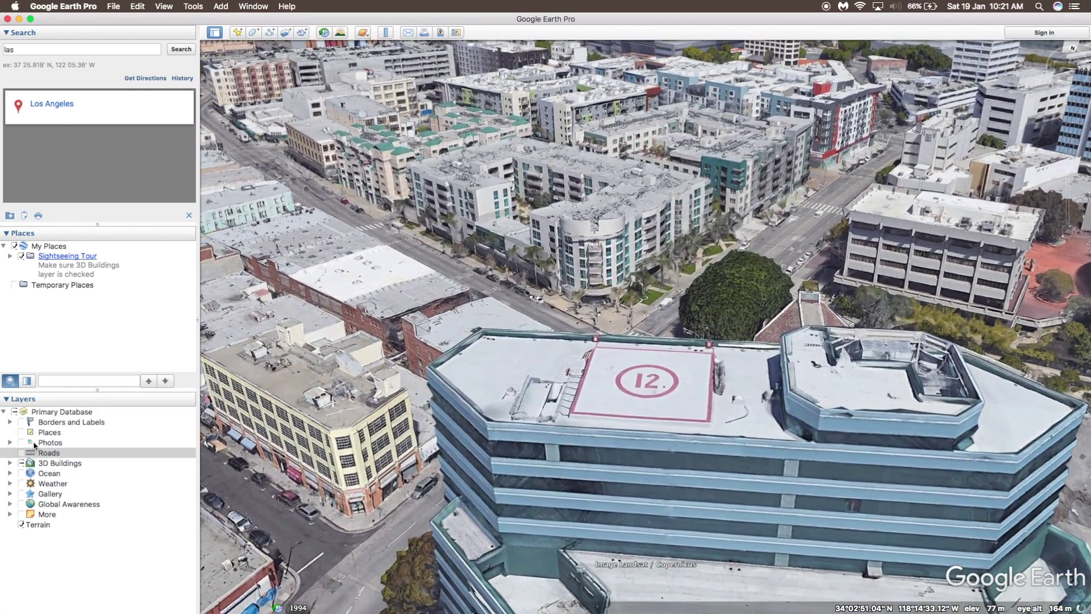
click(9, 463)
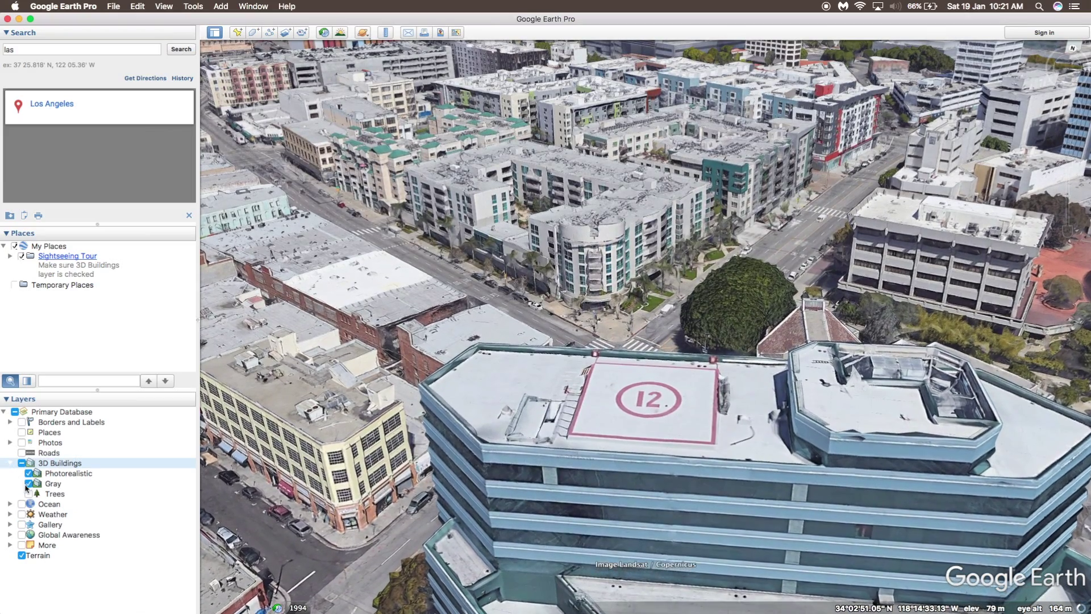
click(29, 494)
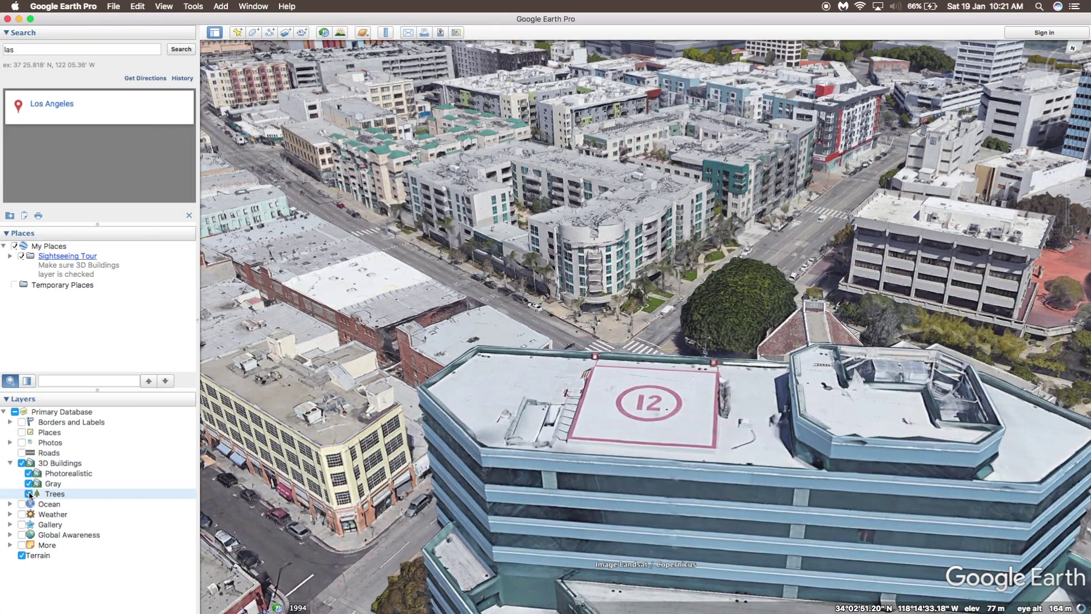
click(10, 463)
scroll(610, 231, up, 5)
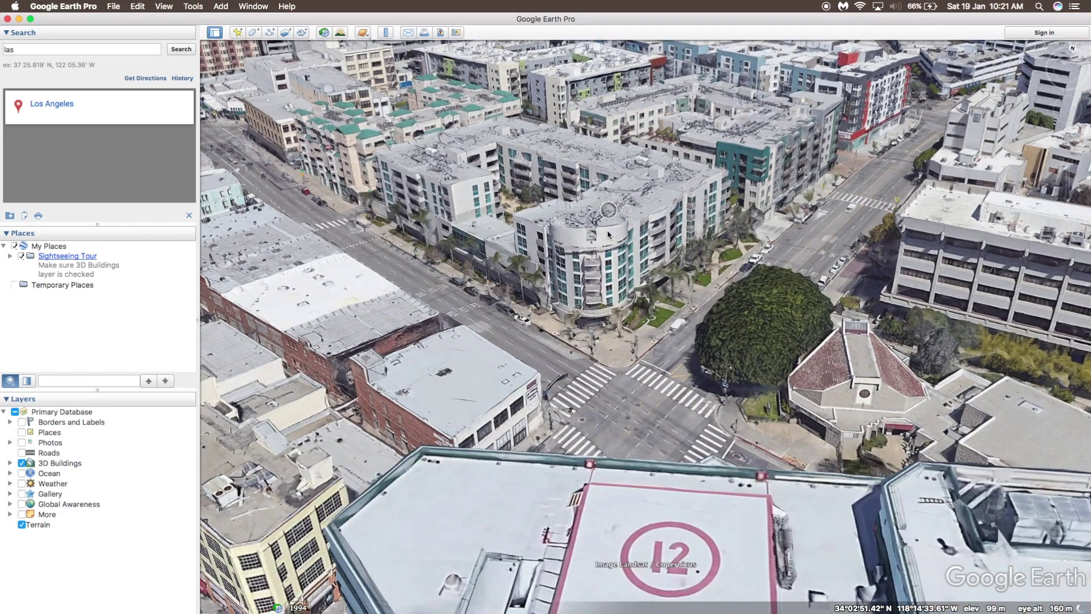
click(9, 462)
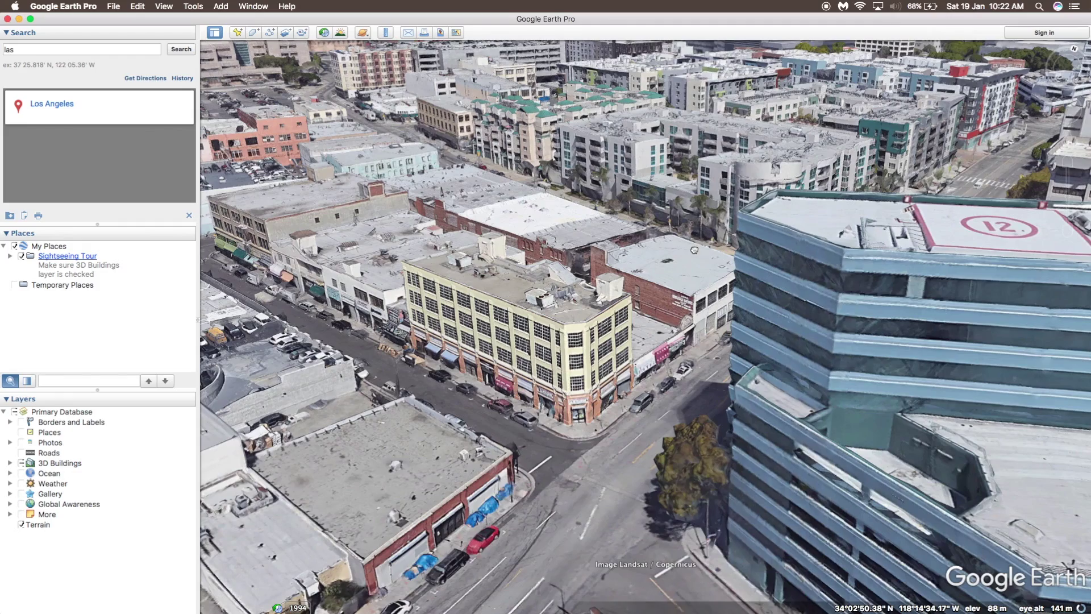
Explore the Los Angeles 3D buildings and examine the yellow multi-storey building at the street intersection
drag(576, 381, 764, 214)
drag(654, 421, 783, 174)
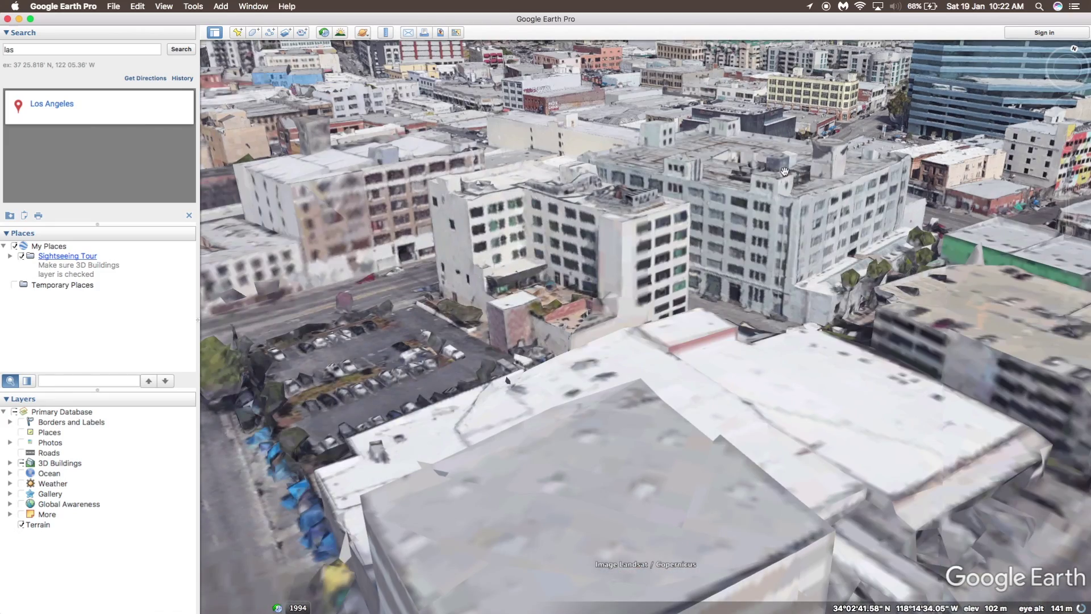
drag(661, 248, 697, 158)
drag(654, 415, 648, 256)
drag(966, 318, 731, 284)
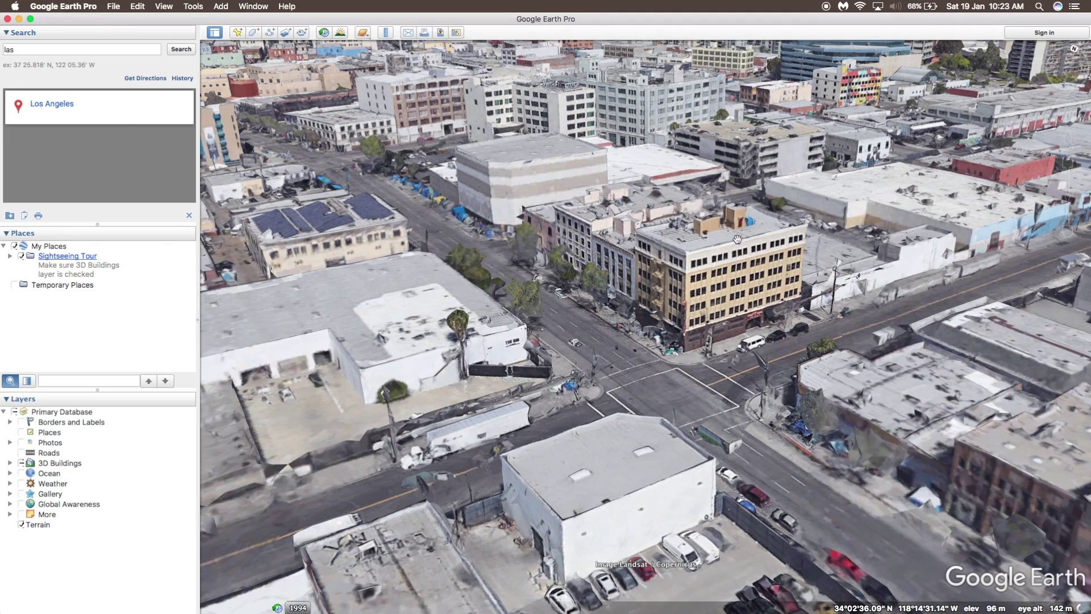
scroll(720, 293, up, 3)
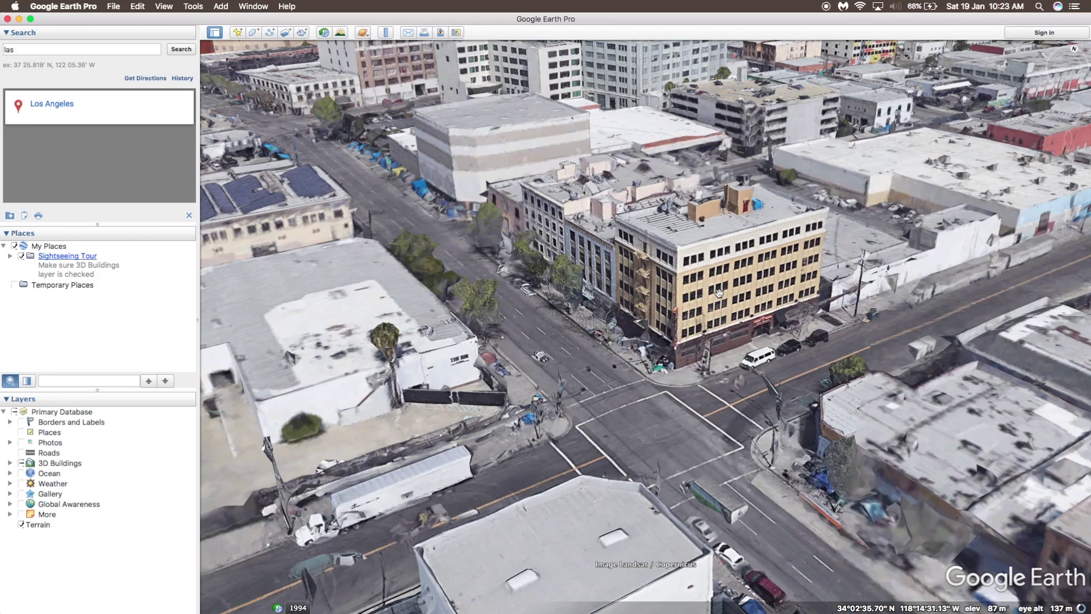
scroll(718, 292, down, 3)
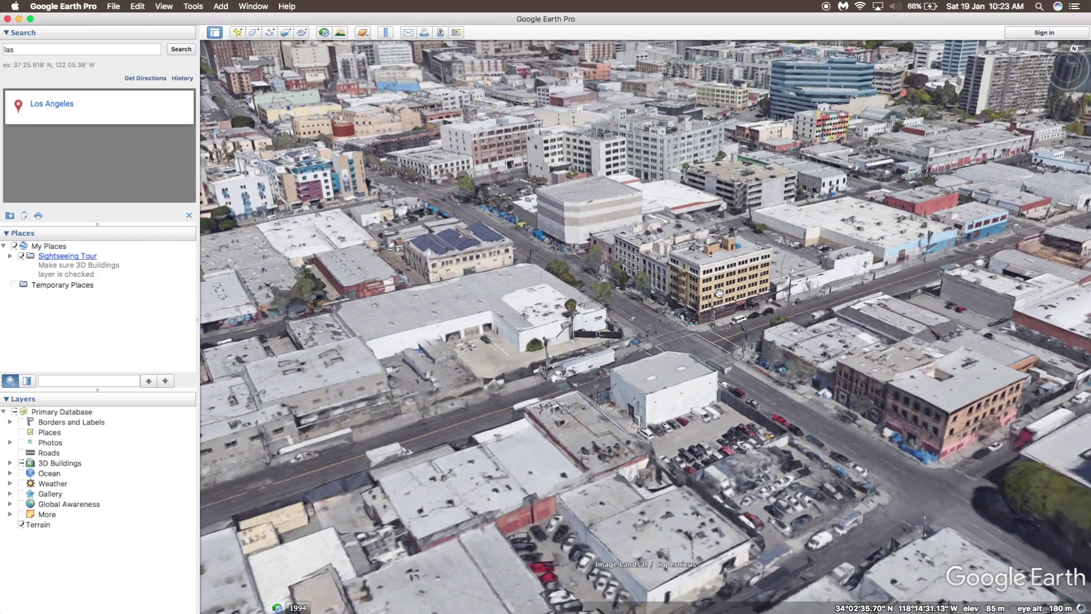
scroll(719, 293, up, 4)
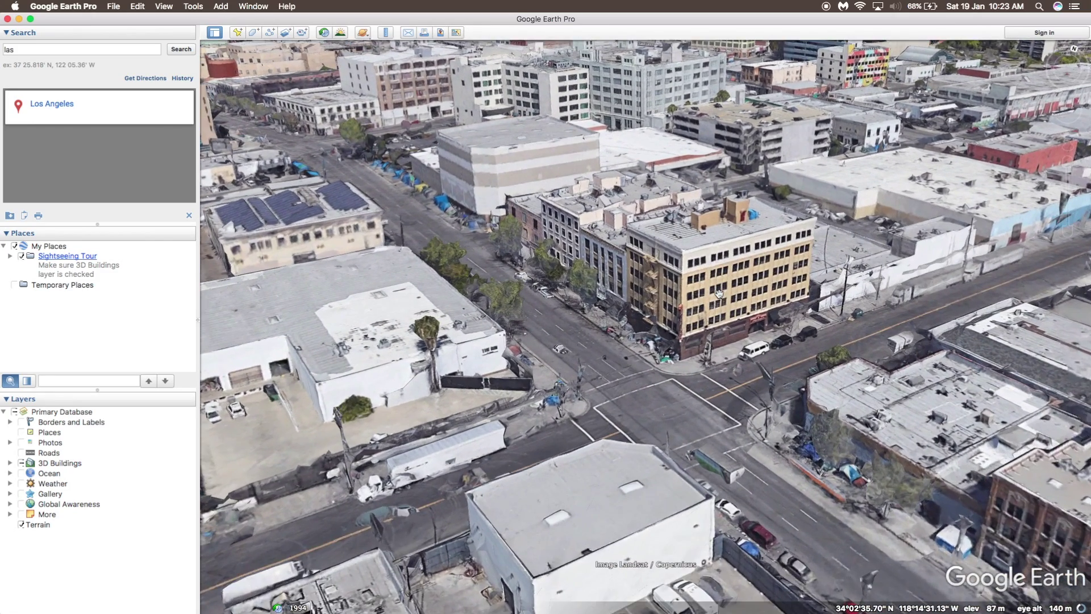
scroll(719, 293, up, 1)
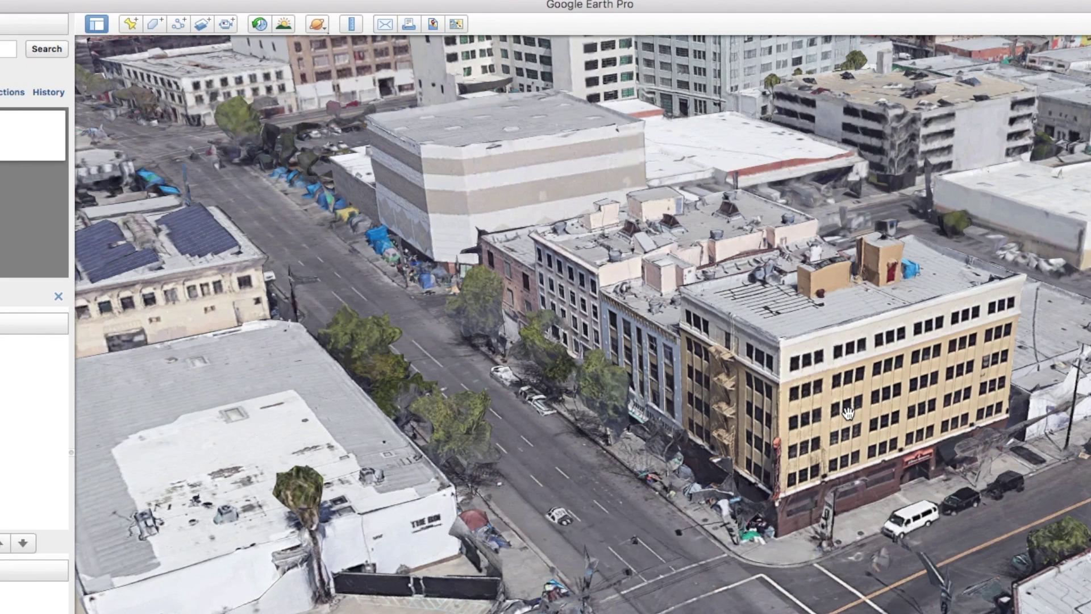
Add a placemark named Place 1 on the sidewalk at the yellow building's street corner
click(127, 22)
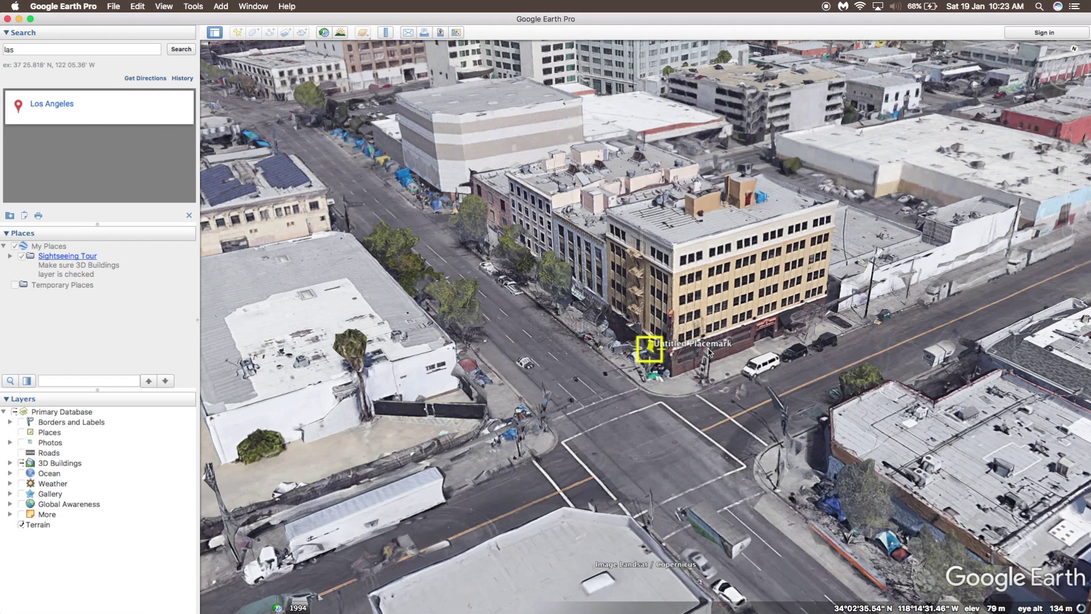
drag(650, 346, 671, 360)
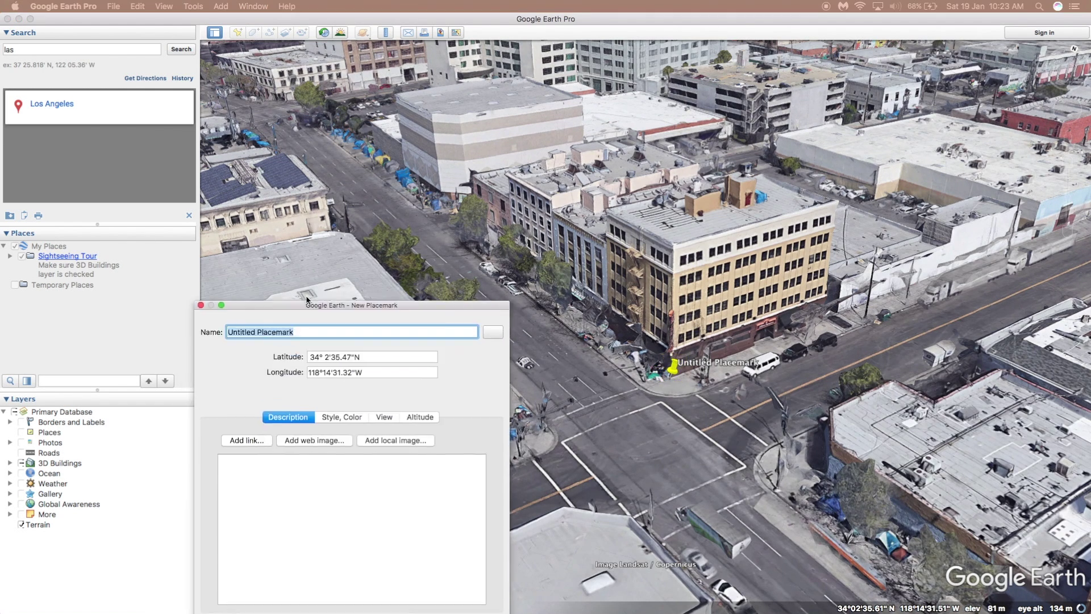
text(Place 1)
click(487, 582)
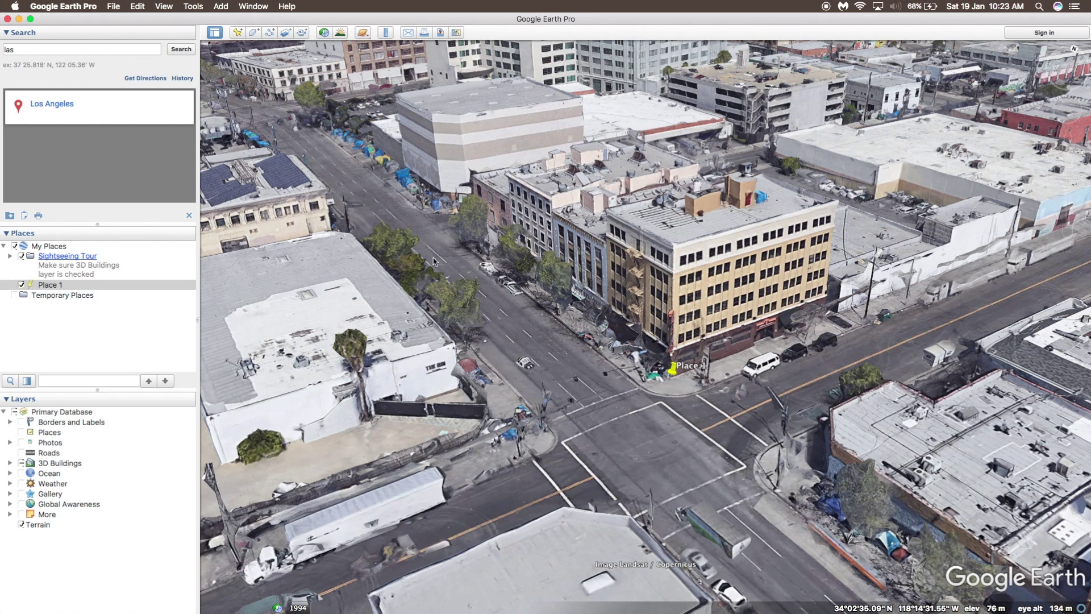
Hide the Sightseeing Tour folder and show Place 1 from straight above
click(21, 258)
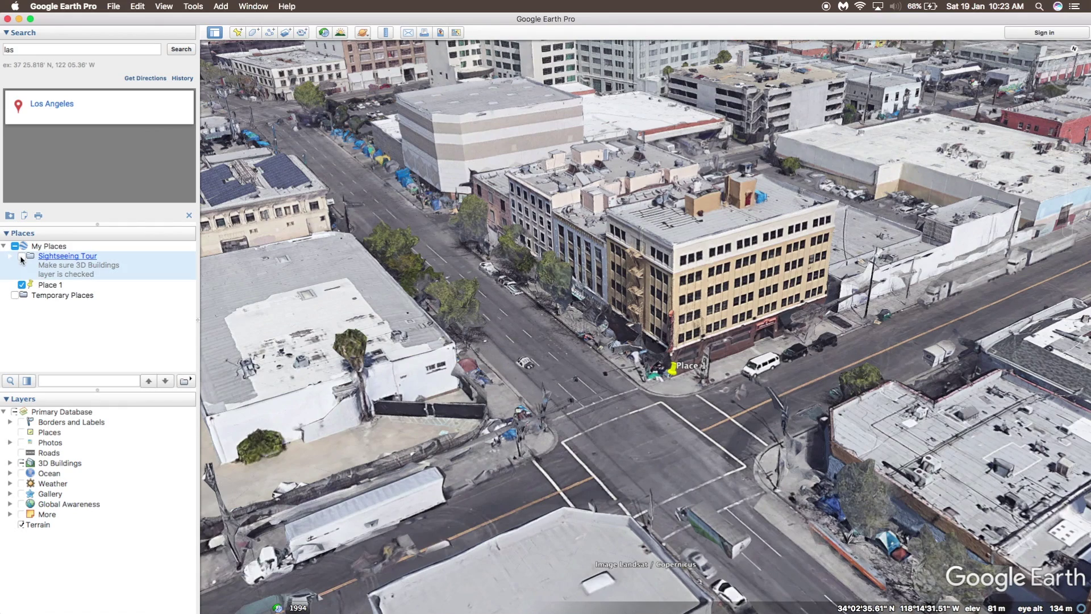
click(57, 287)
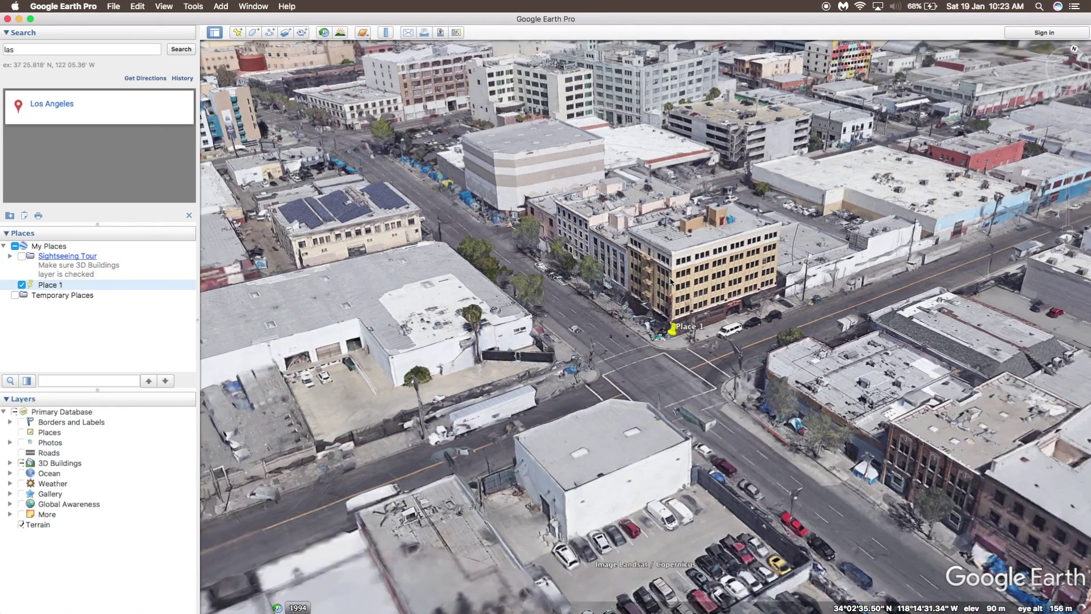
drag(1066, 83, 1035, 81)
drag(817, 96, 834, 311)
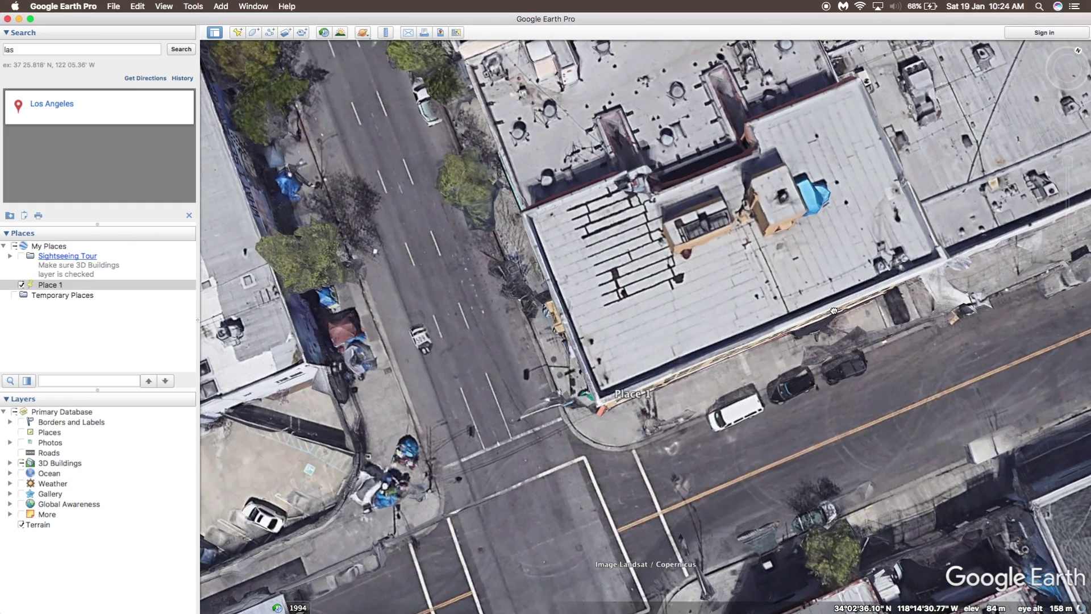
click(1066, 81)
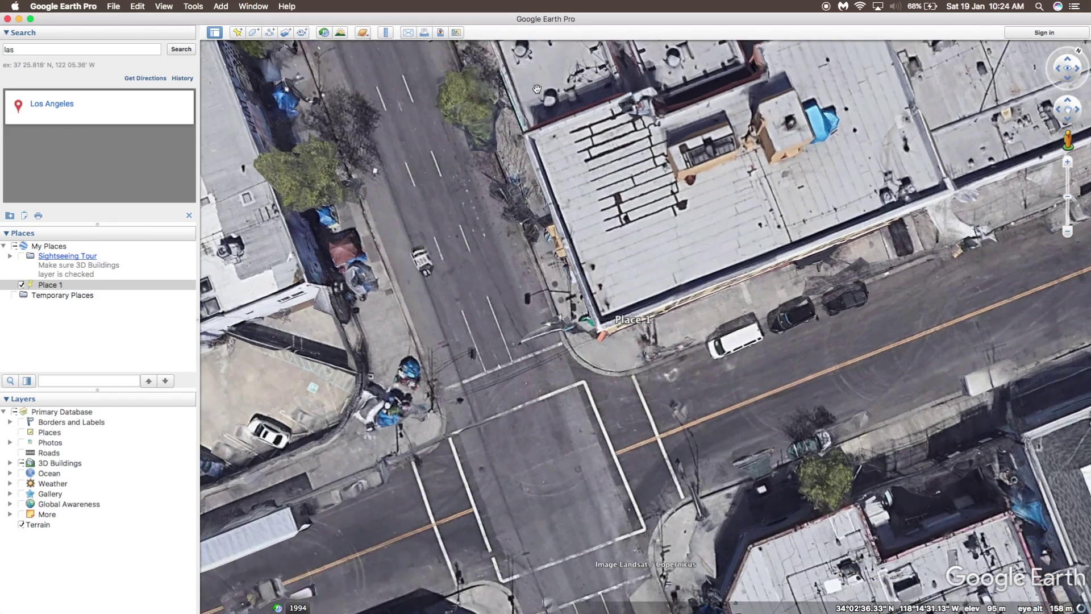
drag(534, 52, 571, 242)
scroll(537, 90, down, 5)
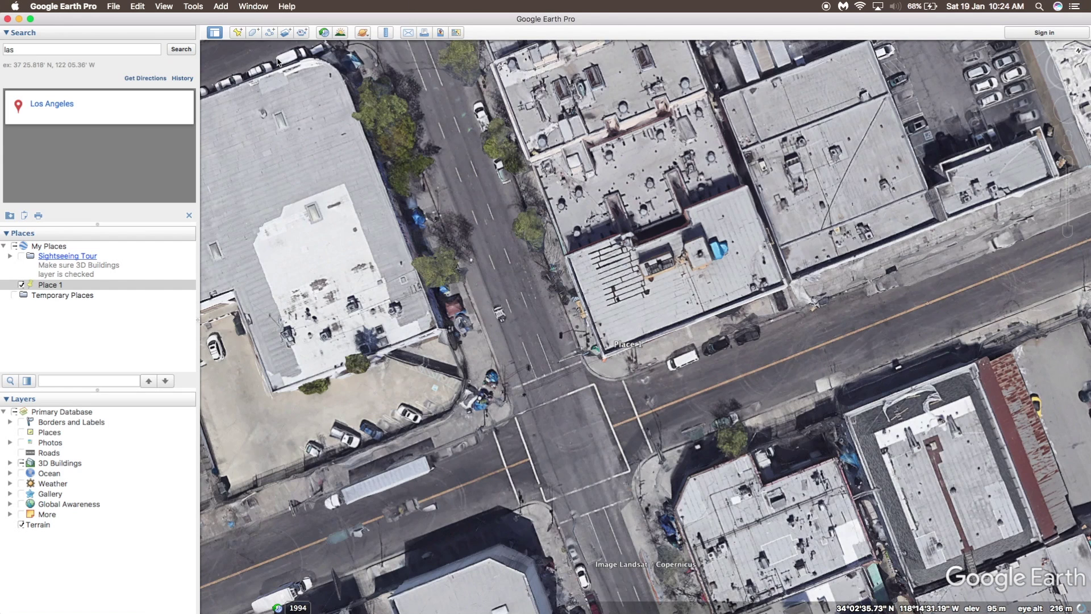
Add a placemark named place 2 at the same street corner as Place 1
click(238, 33)
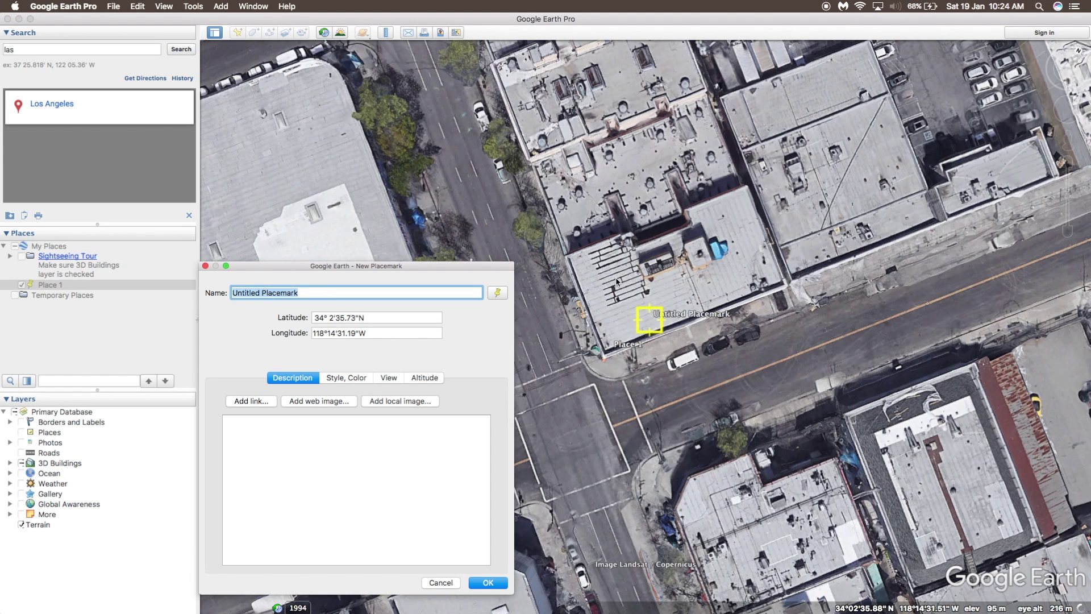
drag(650, 322, 604, 361)
click(255, 301)
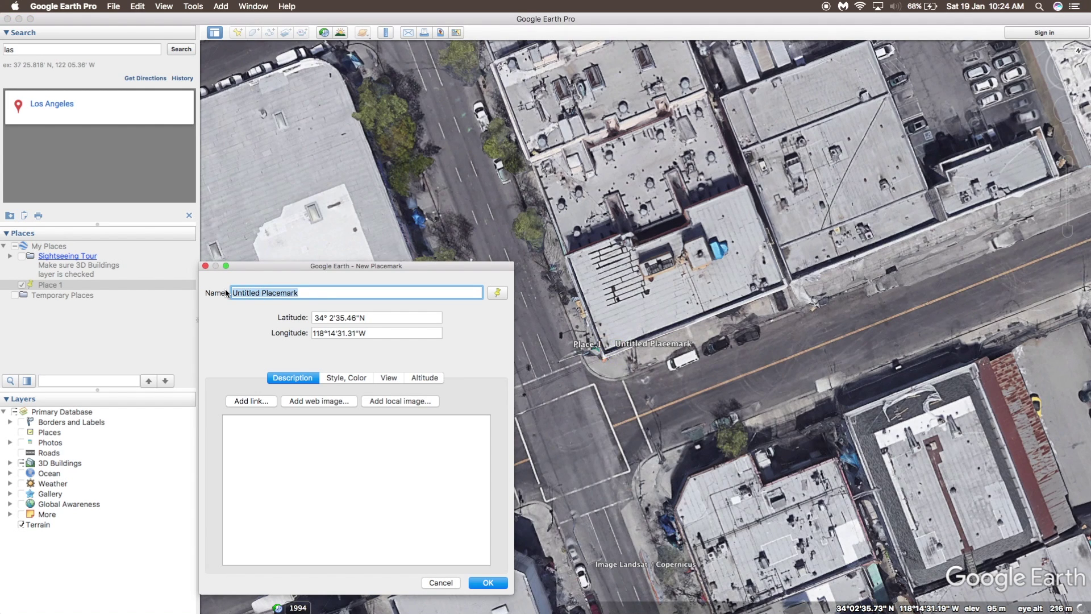
text(place 2)
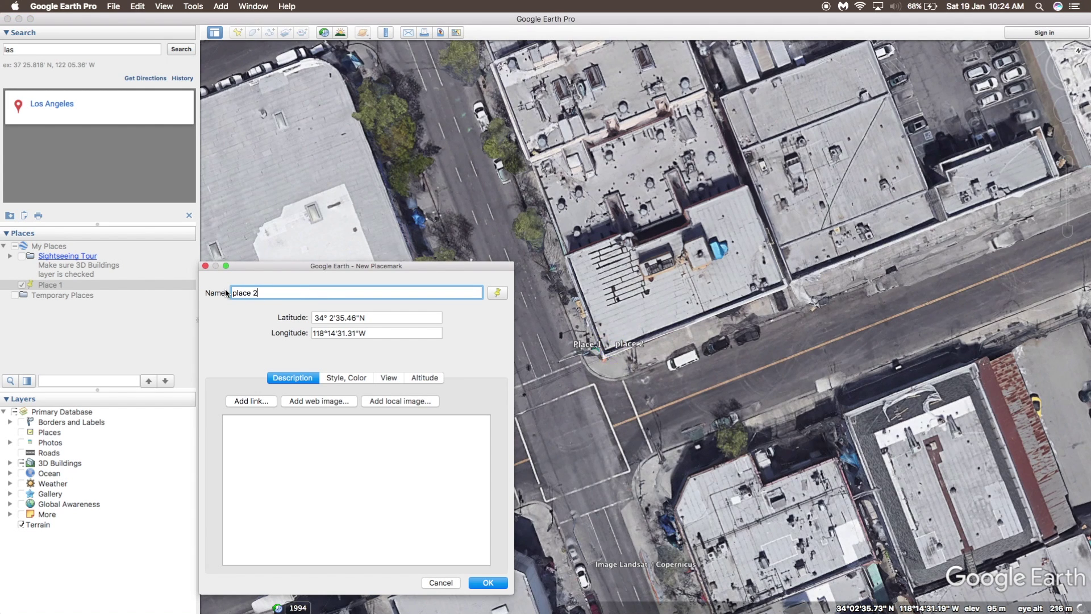
key(Return)
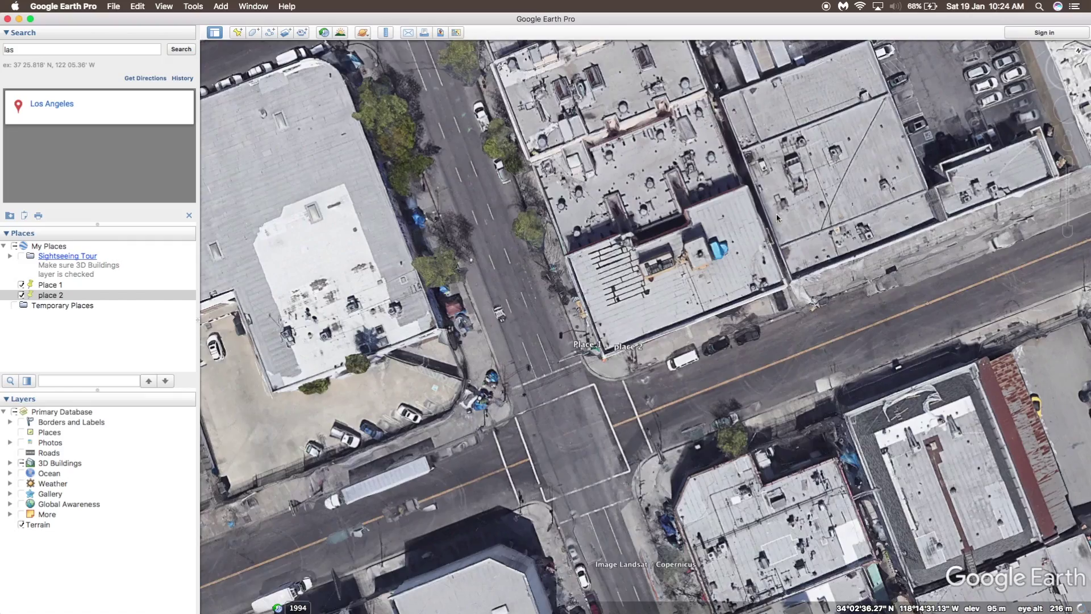
Add a placemark named place 3 at the same street corner, saved from an overhead view at about 763 m eye altitude
scroll(605, 216, down, 3)
scroll(605, 215, down, 3)
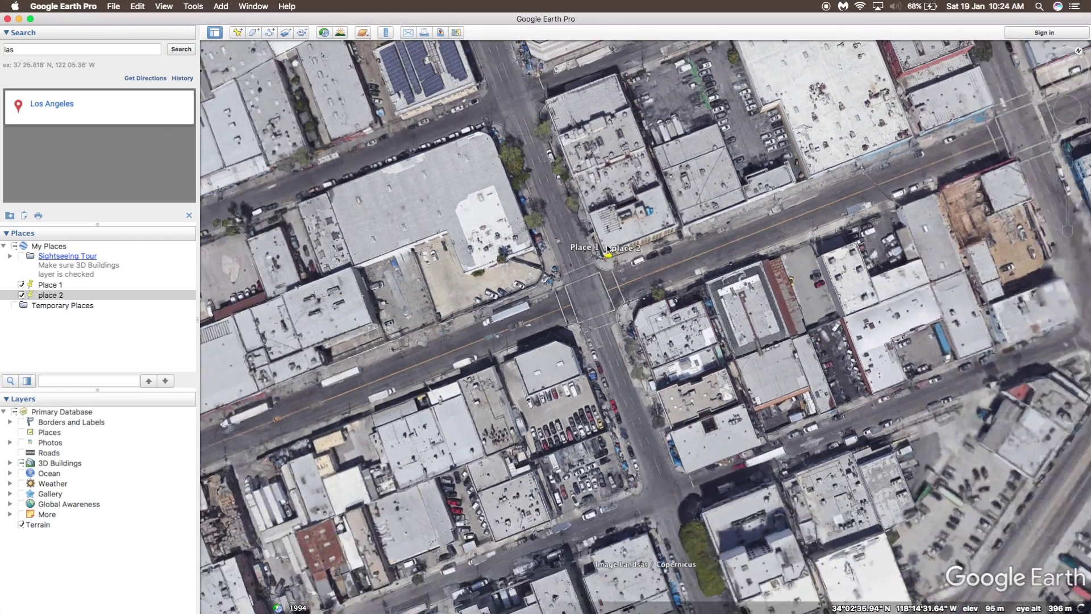
drag(605, 215, 606, 253)
scroll(607, 253, up, 2)
scroll(606, 252, down, 3)
scroll(606, 253, down, 5)
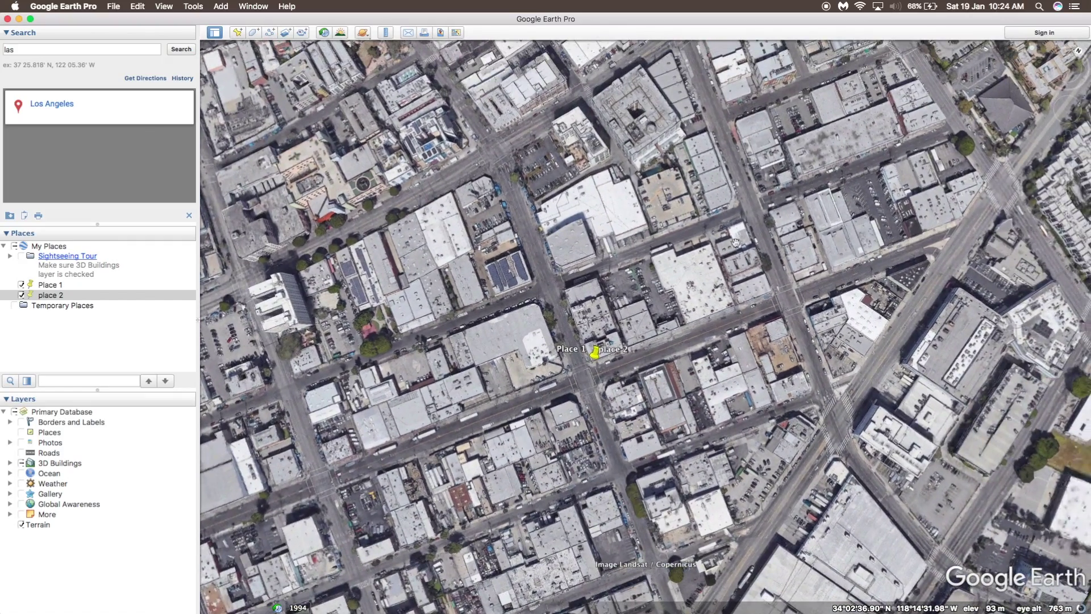
click(236, 32)
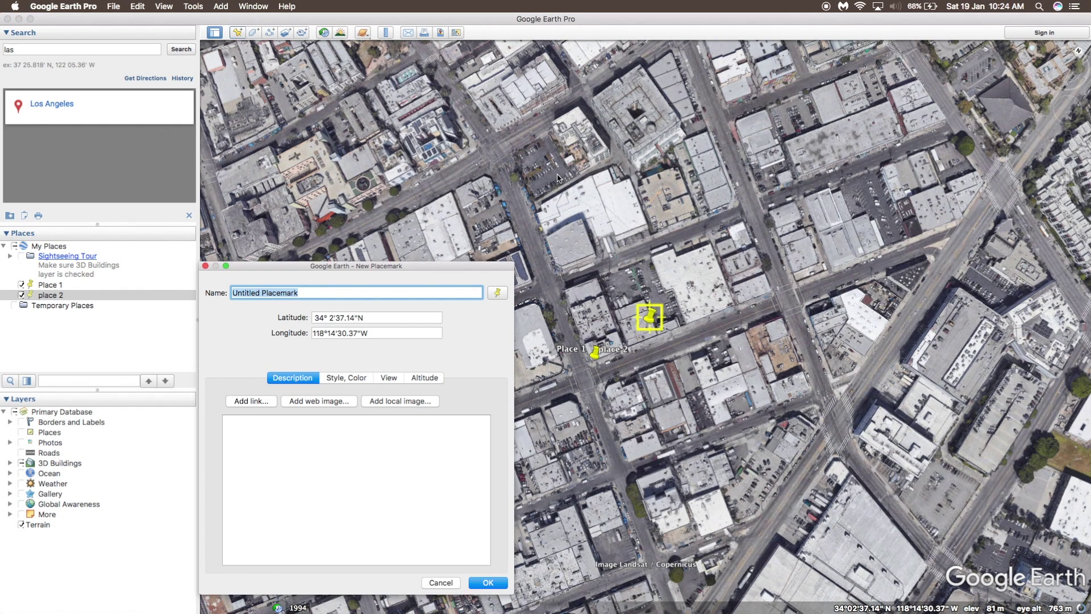
drag(649, 317, 591, 363)
click(312, 301)
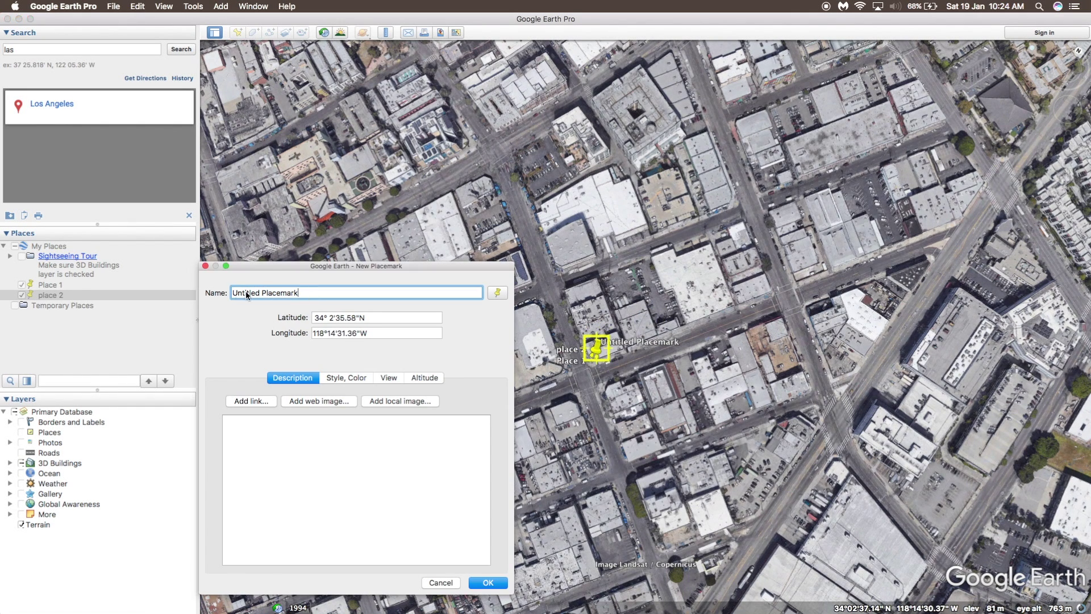
text(place 3)
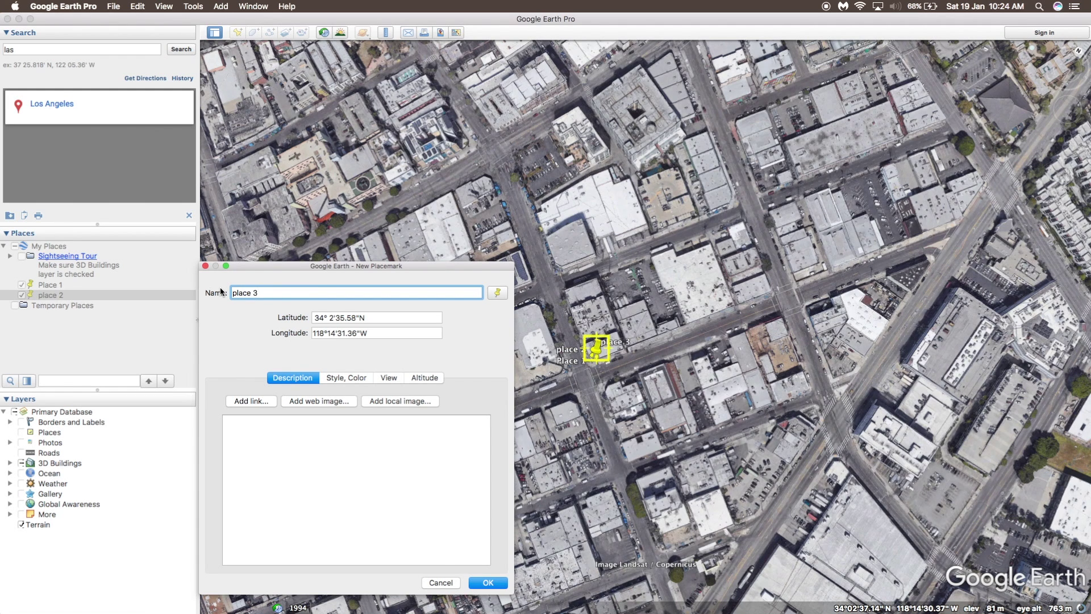
key(Return)
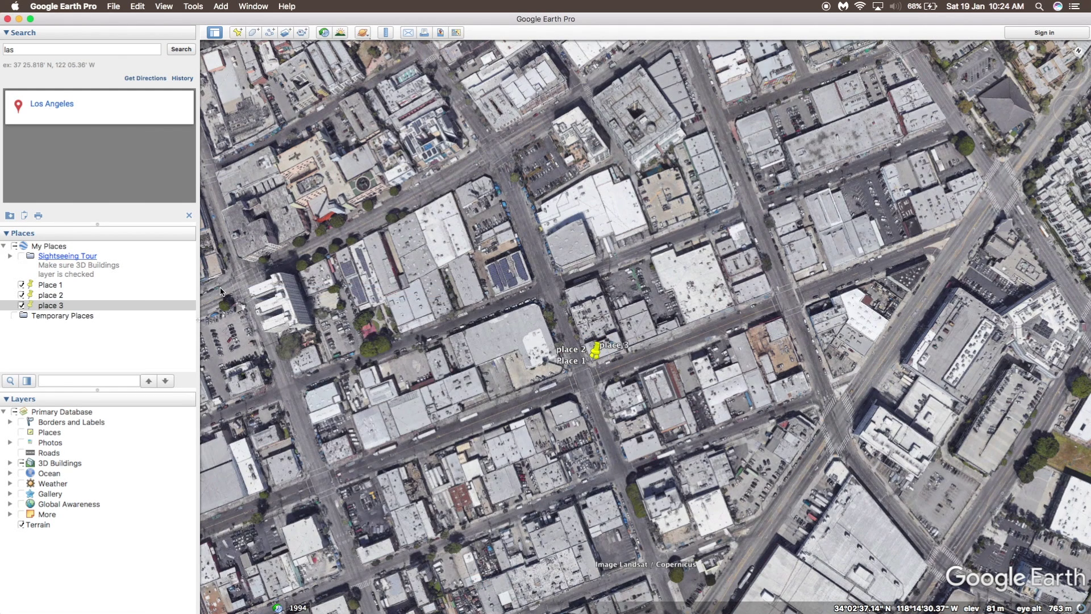
Set the label and icon opacity of the Place 1 placemark to 0%
right_click(92, 287)
click(139, 459)
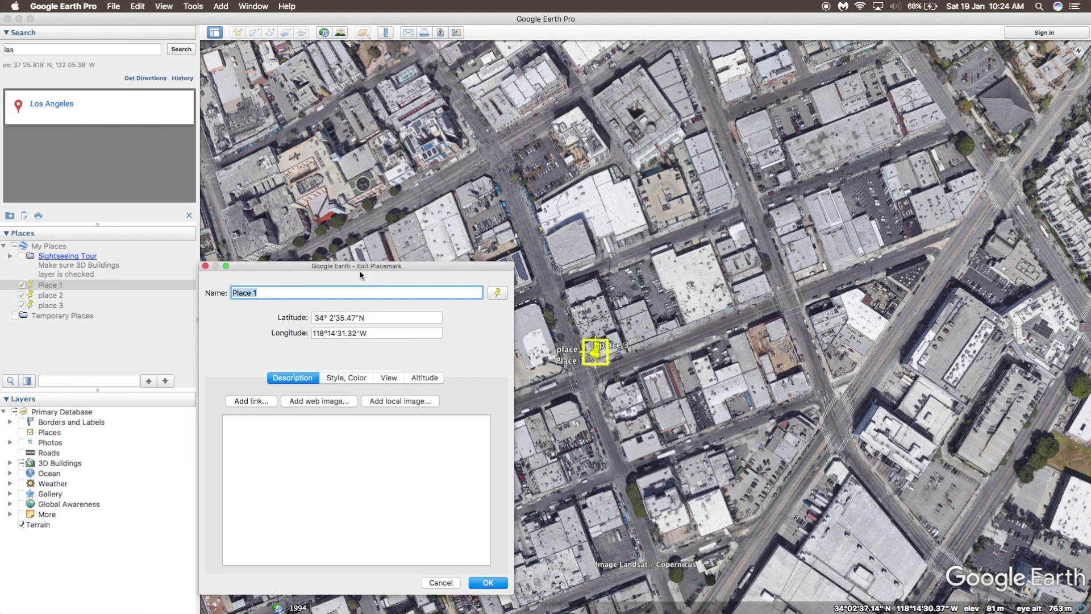
click(338, 379)
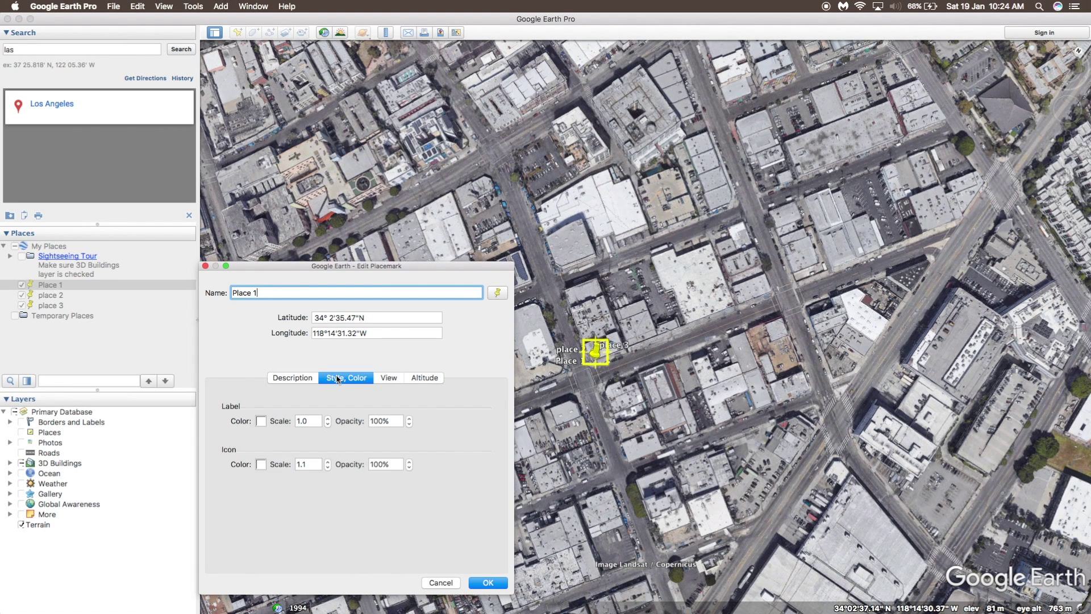
click(352, 421)
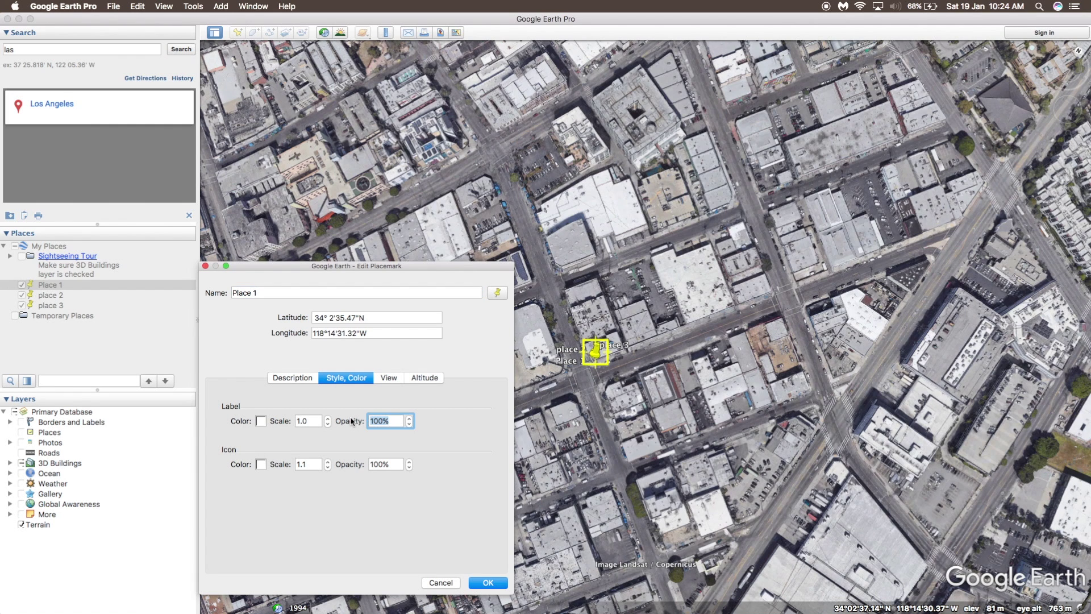
click(360, 464)
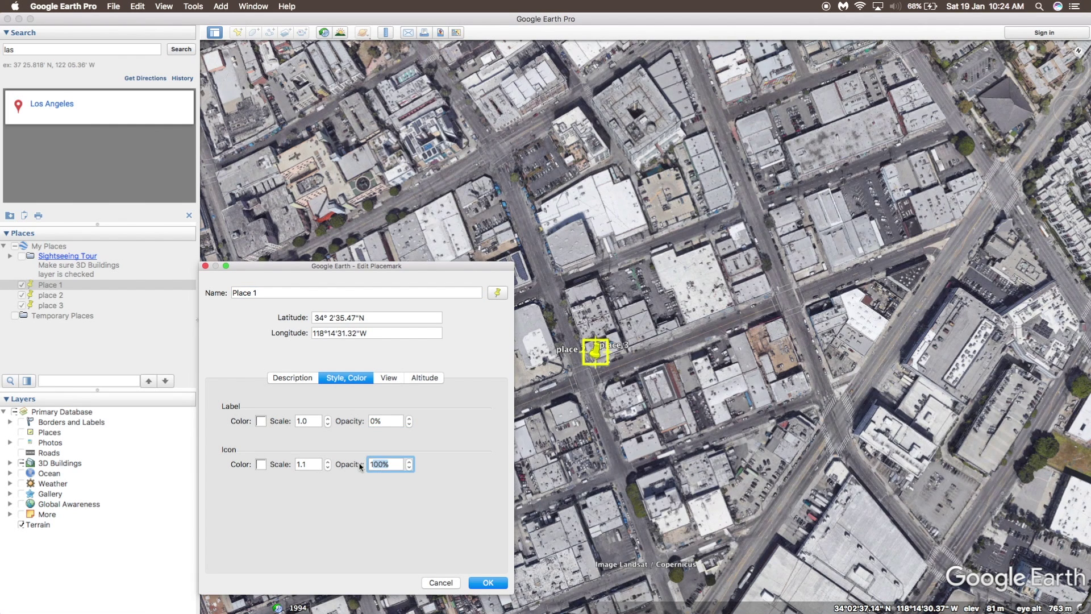
click(488, 581)
Set both the label and the icon opacity of the place 2 placemark to 0%
right_click(46, 295)
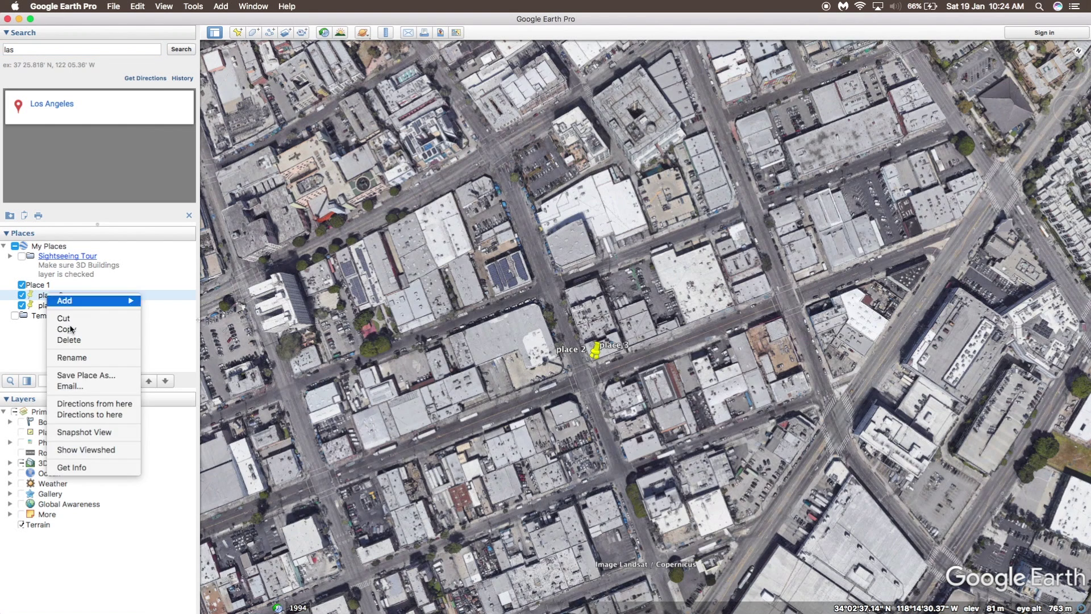
click(86, 466)
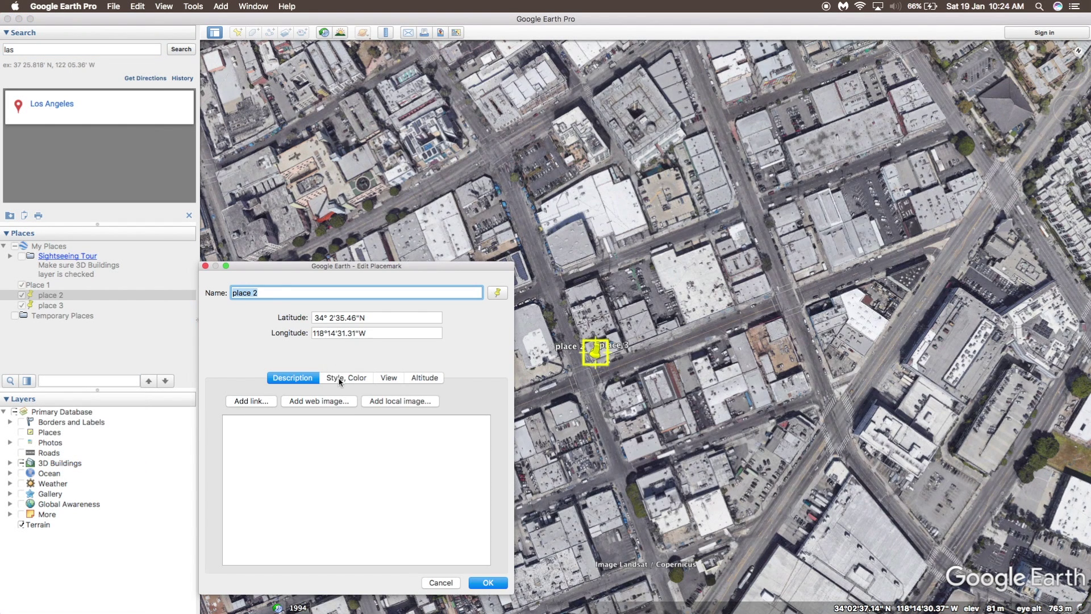
click(341, 378)
click(367, 421)
text(0)
click(392, 464)
text(0)
click(488, 583)
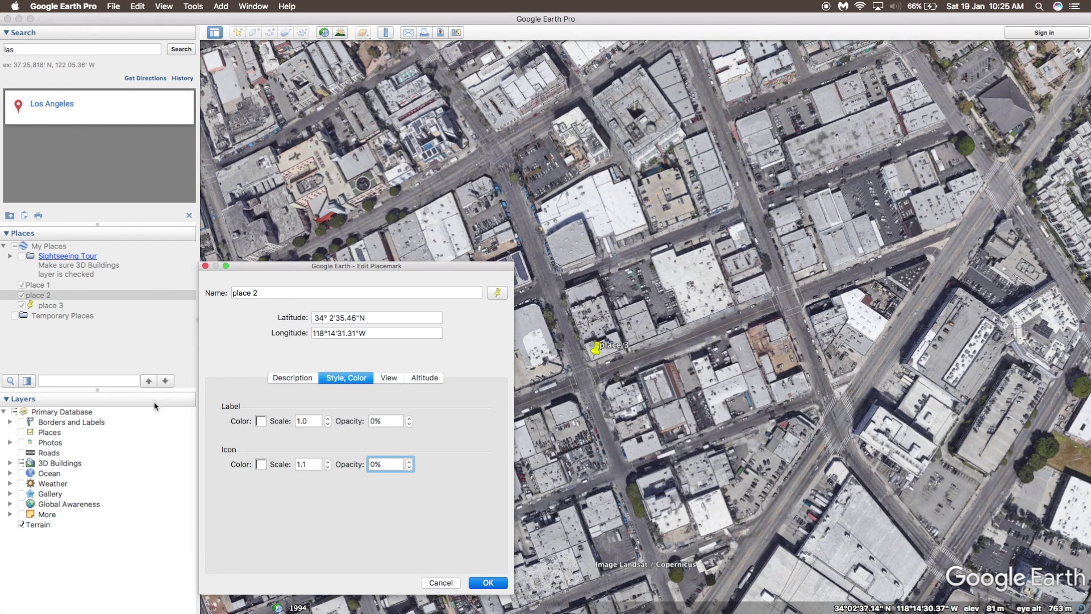
Set both the icon and the label opacity of the place 3 placemark to 0%
right_click(57, 305)
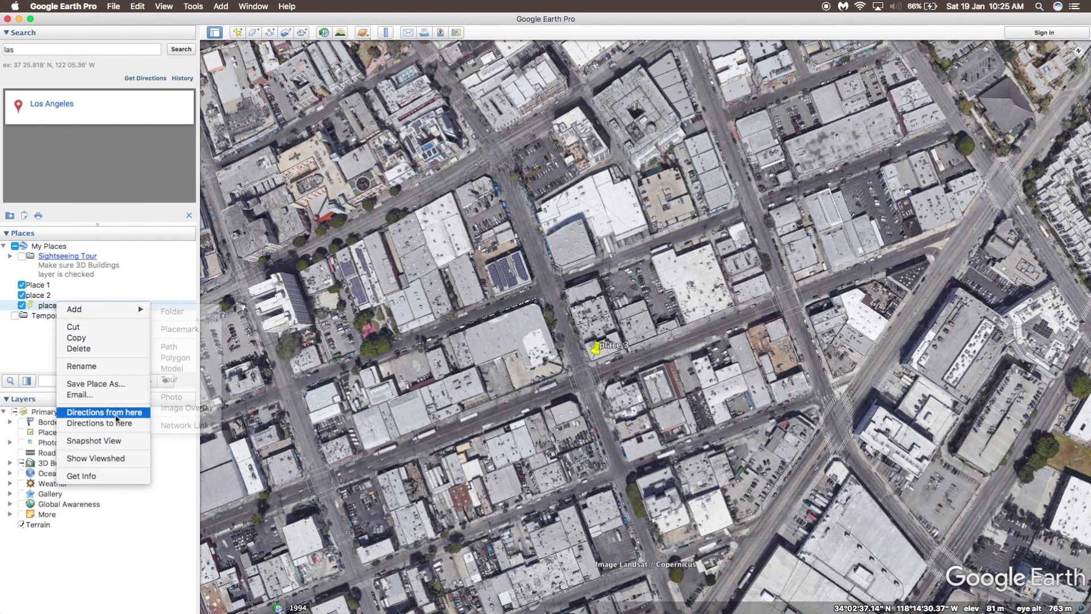
click(82, 476)
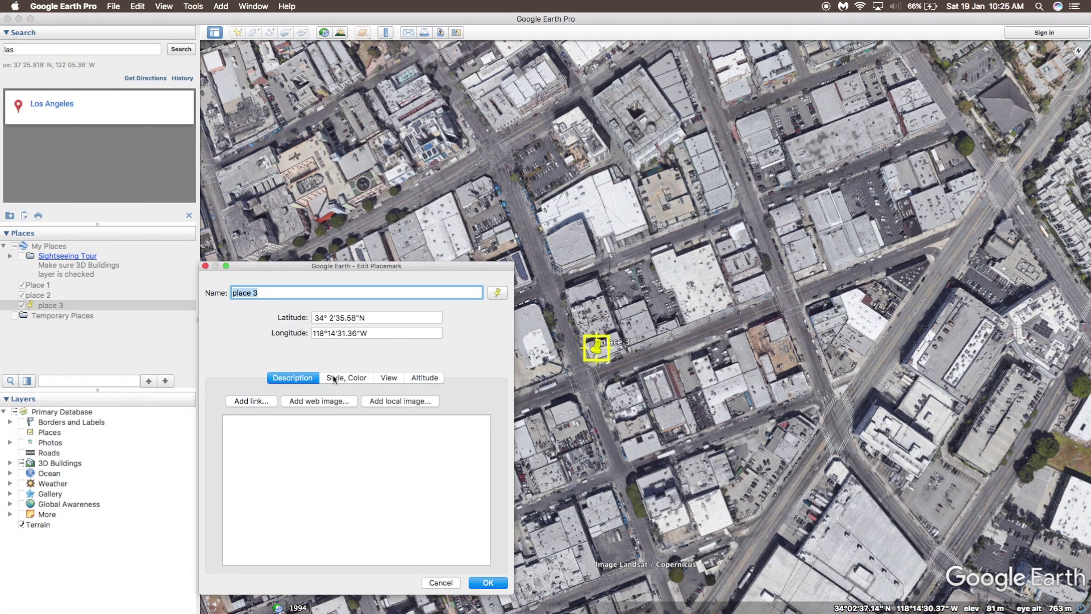
click(346, 377)
click(386, 464)
text(0)
click(390, 421)
text(0)
click(485, 582)
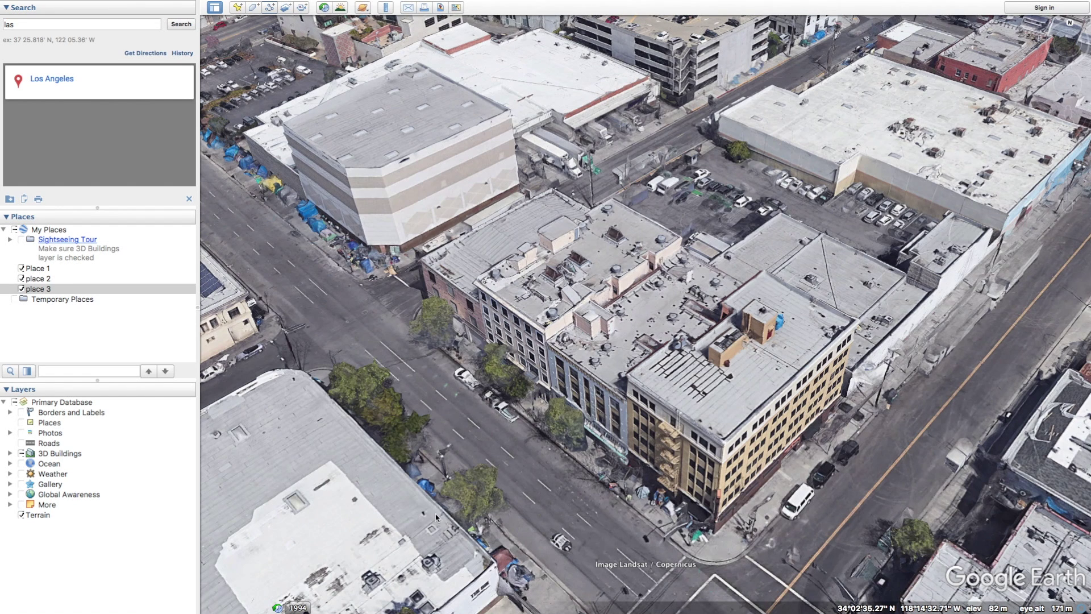
Select the Place 1 placemark, open Movie Maker and set it to record from the saved Sightseeing Tour entry
click(78, 269)
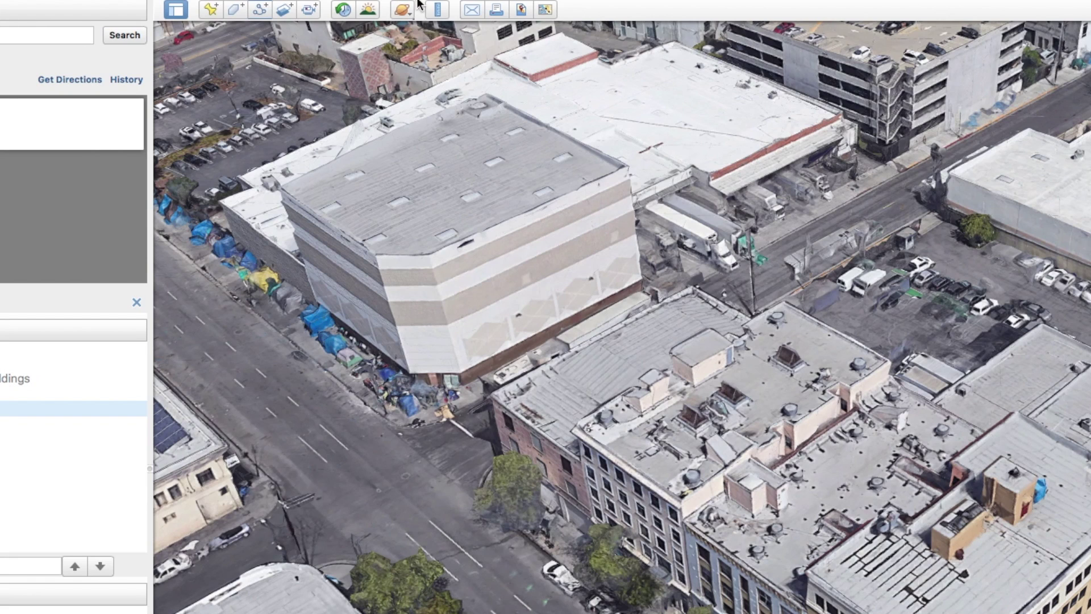
mouse_move(363, 1)
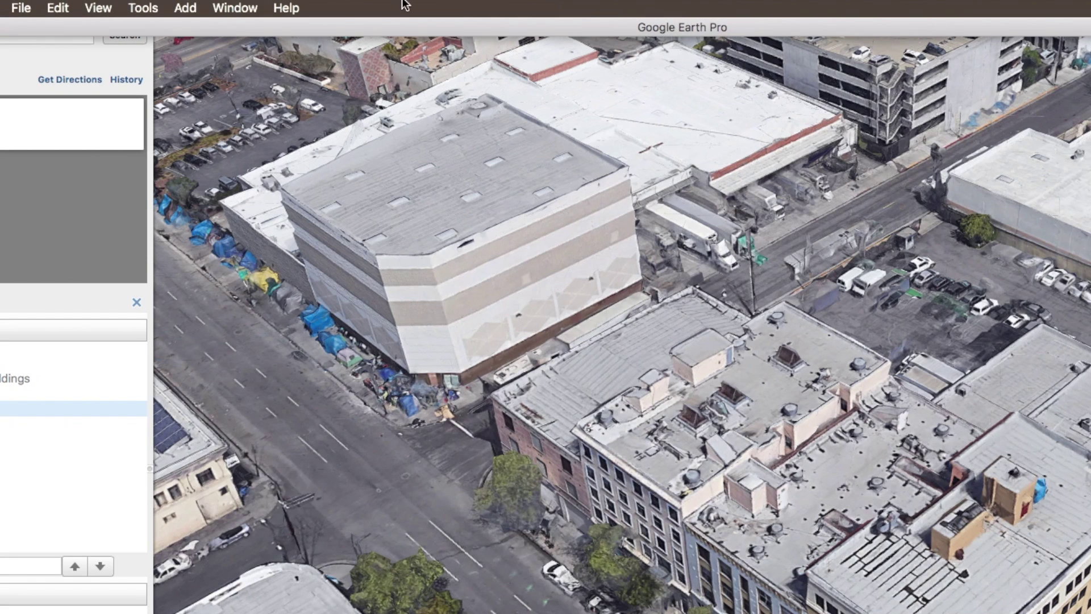
click(234, 8)
mouse_move(142, 8)
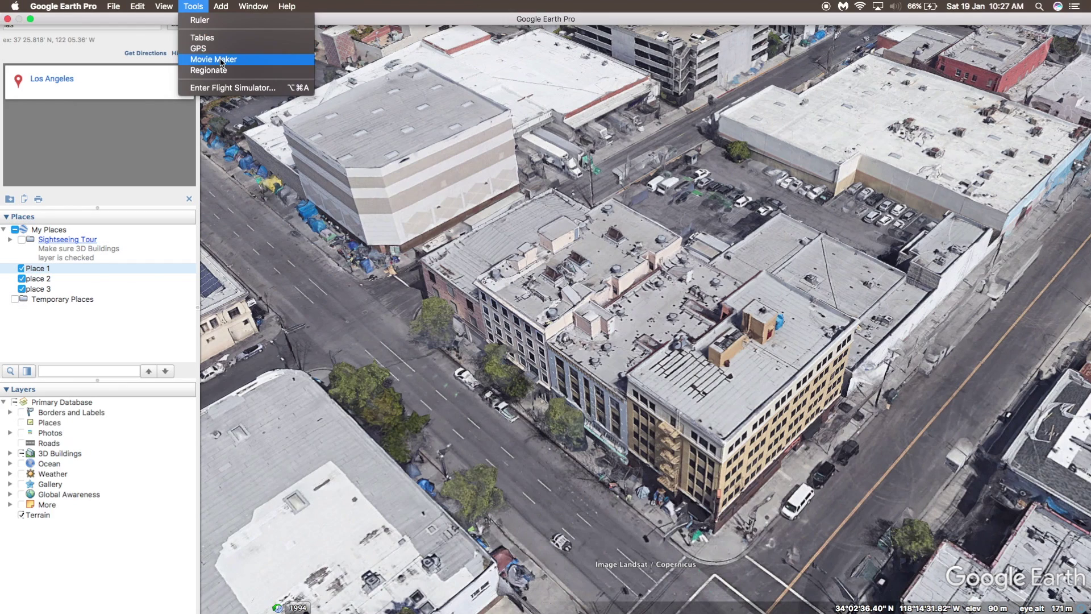
click(219, 88)
drag(205, 380, 459, 270)
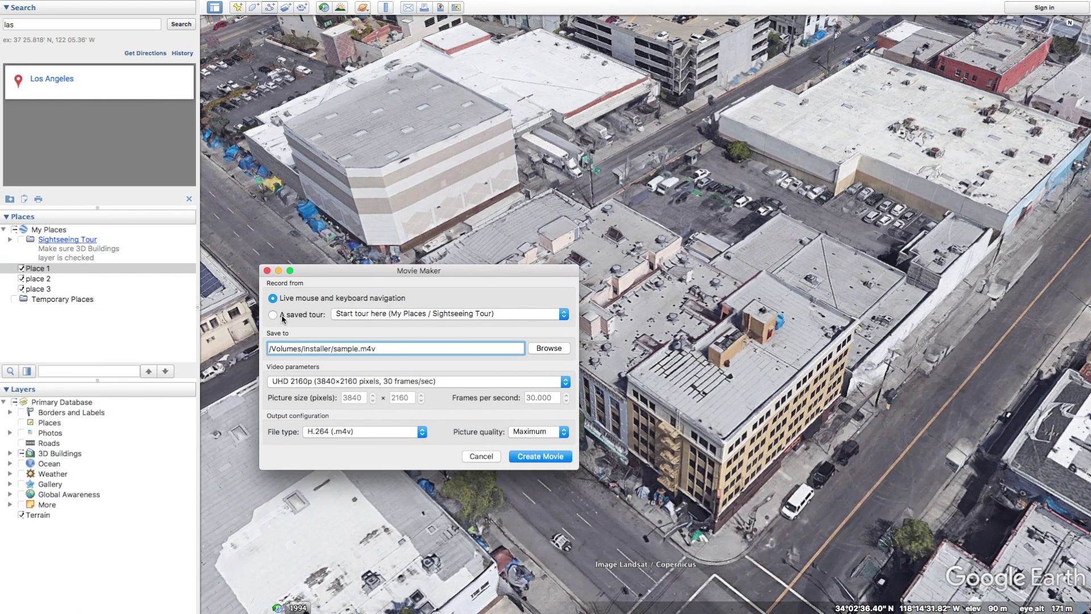
click(389, 315)
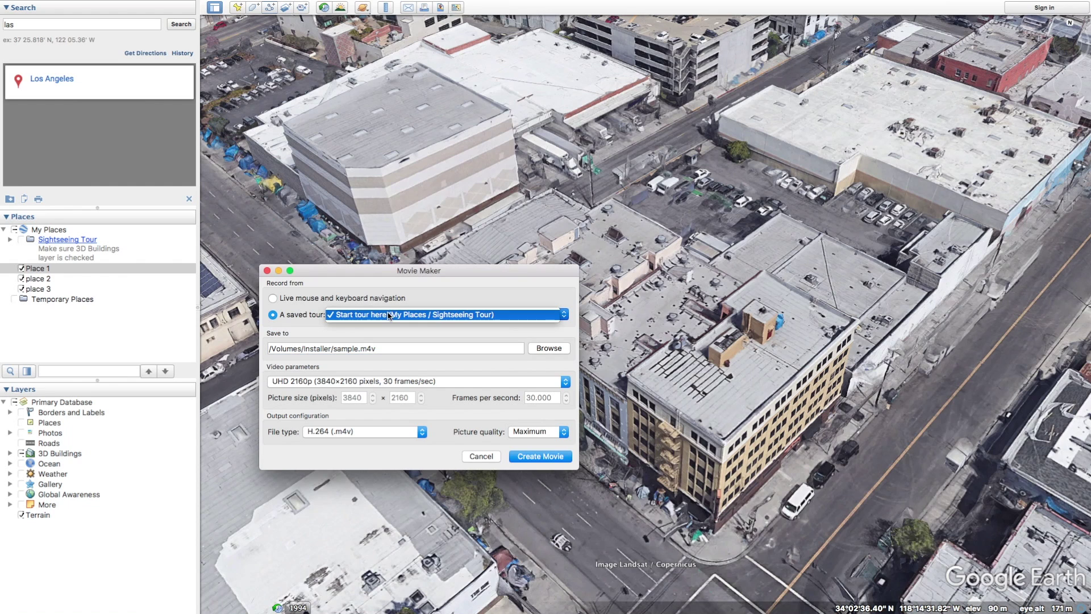
click(301, 328)
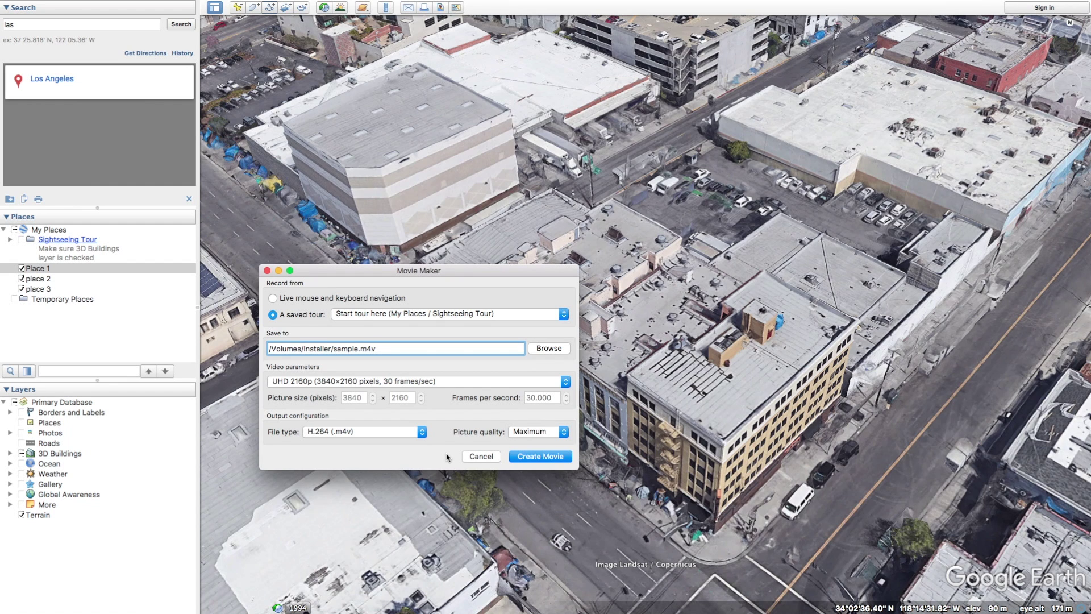
Name the output file Video.m4v, keep the H.264 (.m4v) file type and create the movie
click(538, 345)
click(597, 217)
click(422, 433)
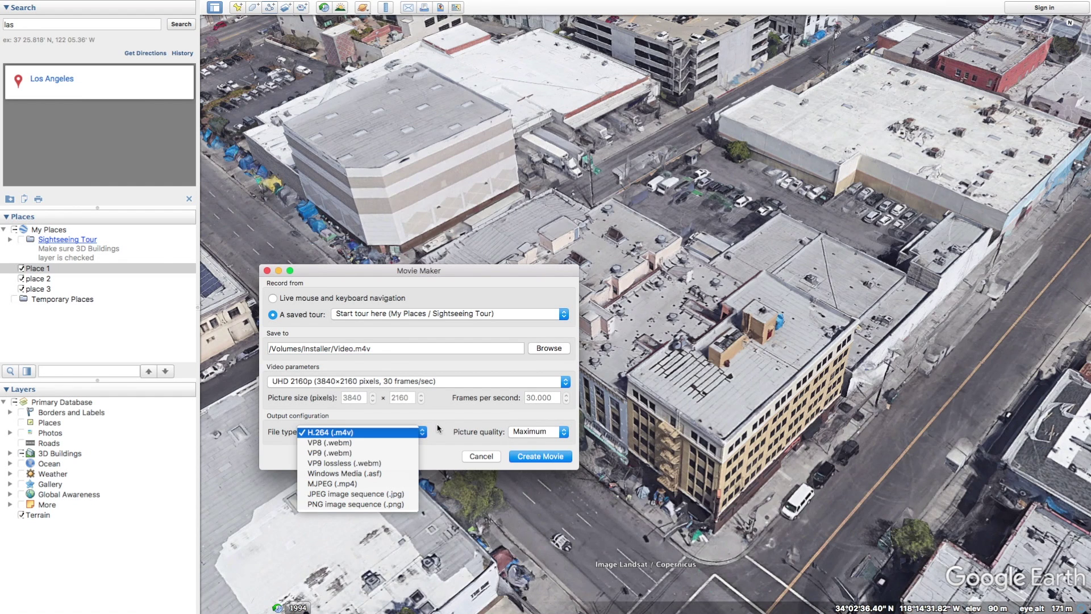
click(437, 429)
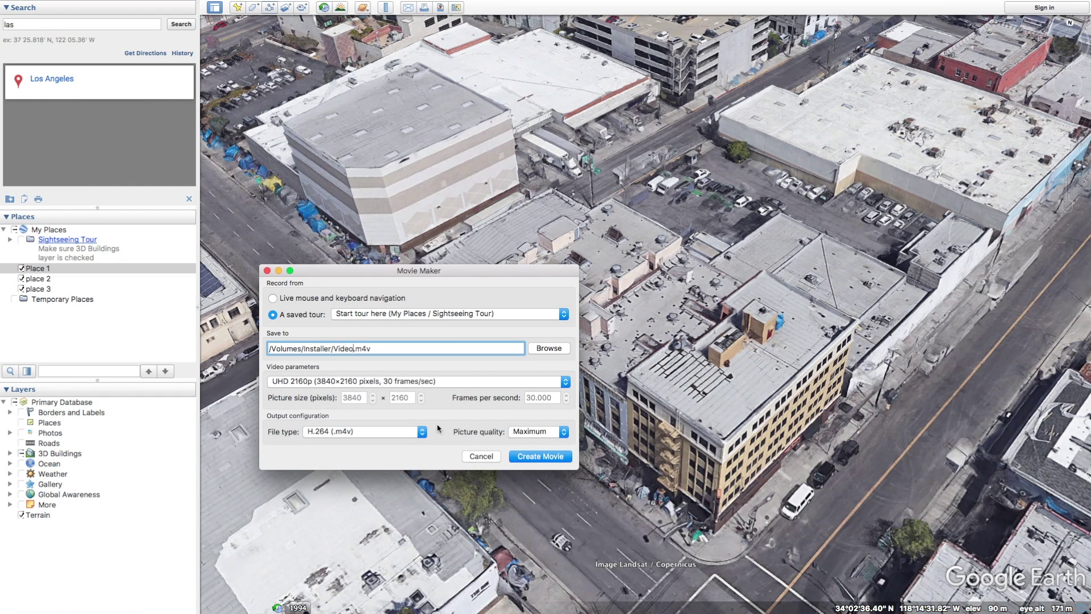
click(537, 456)
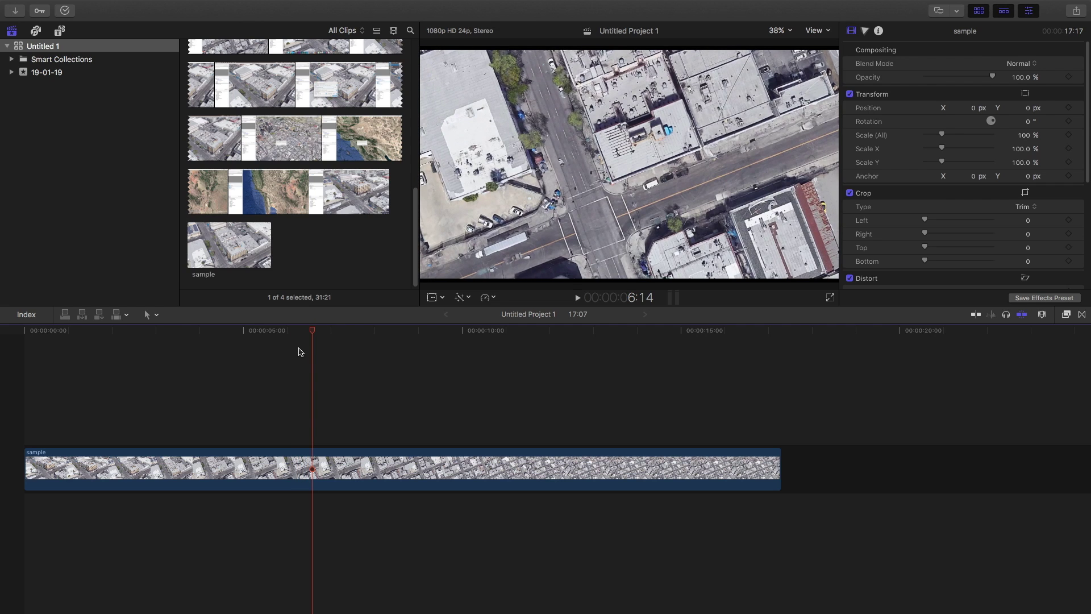
In Final Cut Pro, split the sample clip's speed at 13:17 and shorten the second and fourth speed segments to make them faster
drag(315, 337, 628, 385)
key(ctrl+v)
key(alt+k)
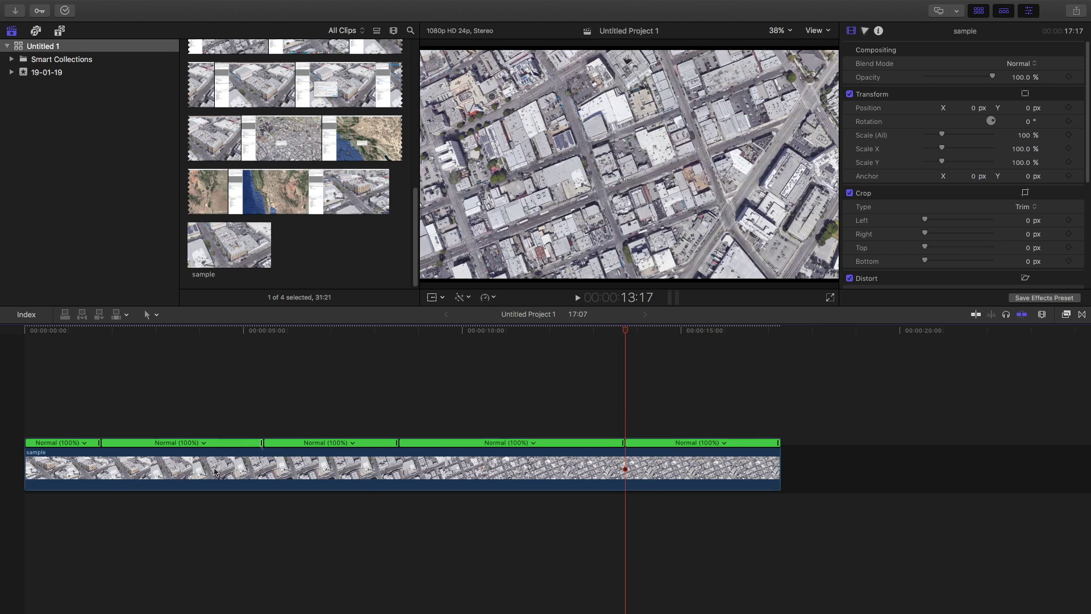
drag(263, 444, 110, 443)
drag(438, 445, 290, 442)
Play the retimed sample clip from its start and check the rendering progress in Background Tasks
click(21, 334)
key(space)
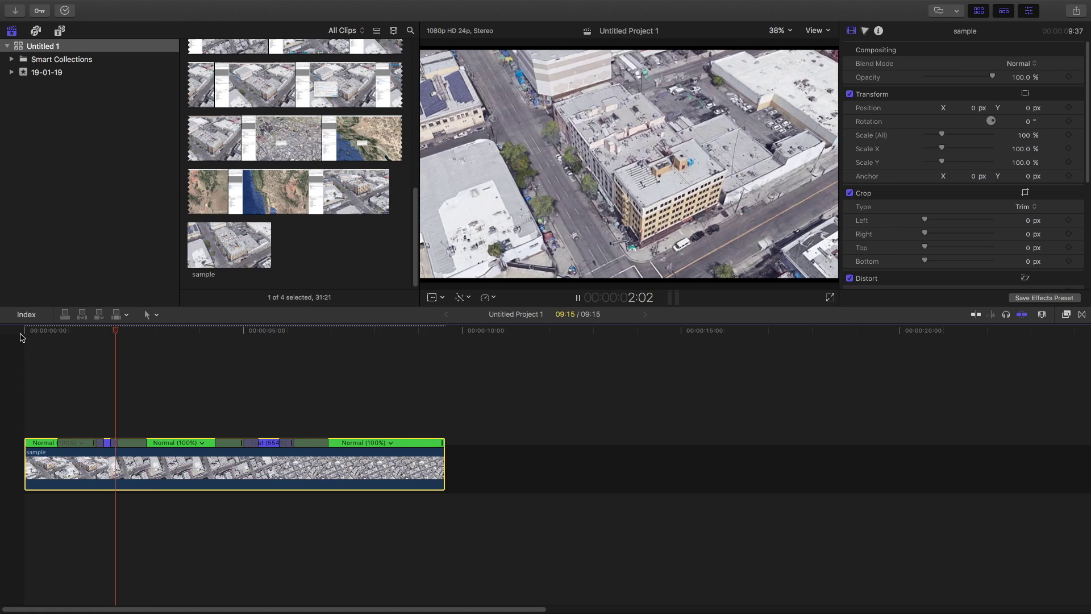
key(space)
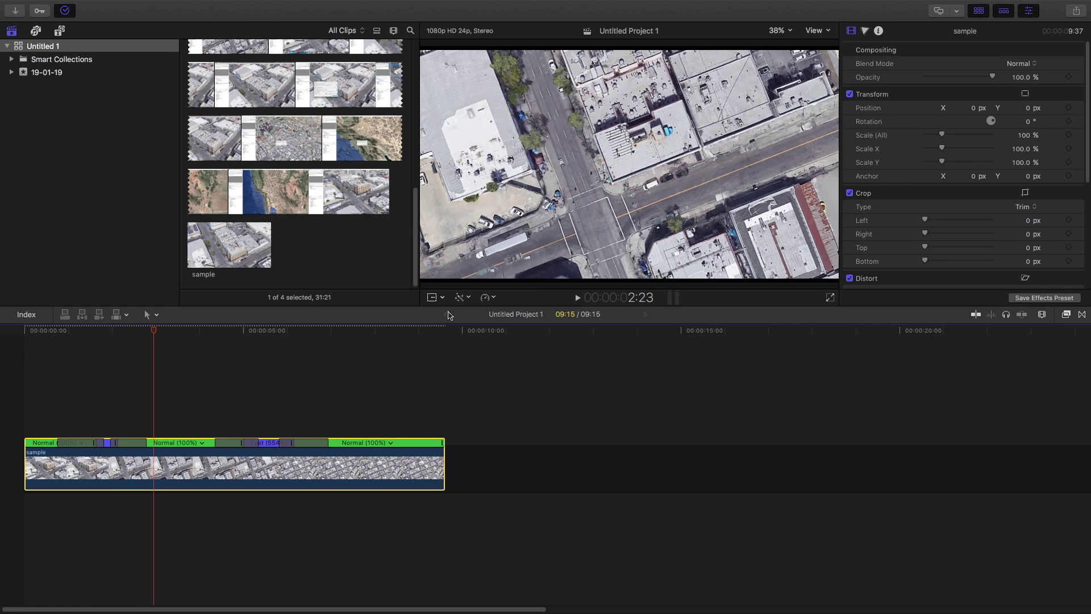
click(65, 10)
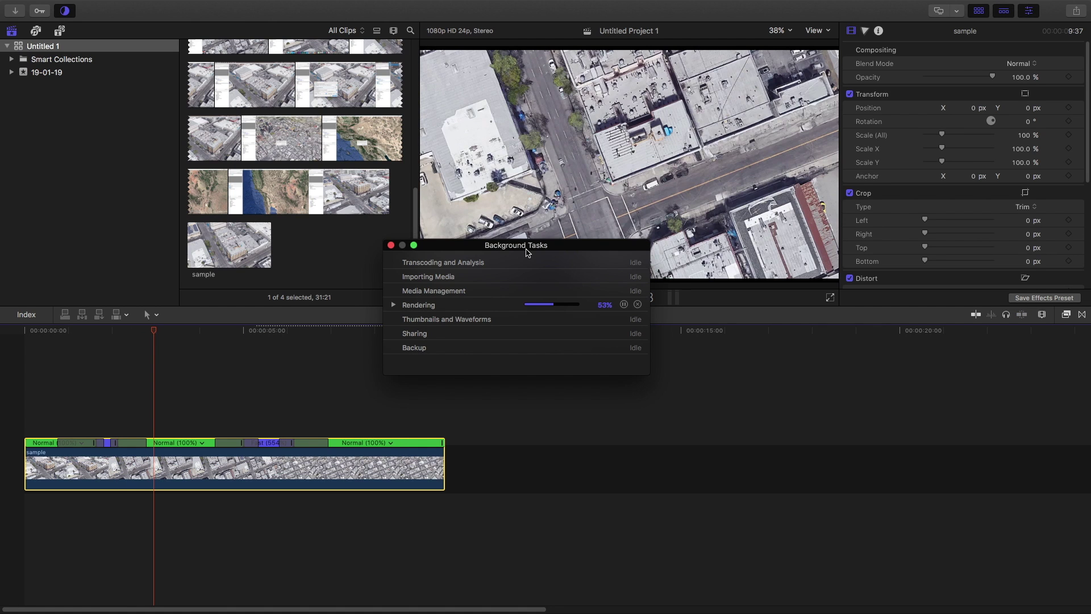
drag(526, 249, 539, 245)
click(404, 242)
Replay the speed-ramped sample clip from near the beginning of the timeline
drag(36, 344, 64, 344)
key(space)
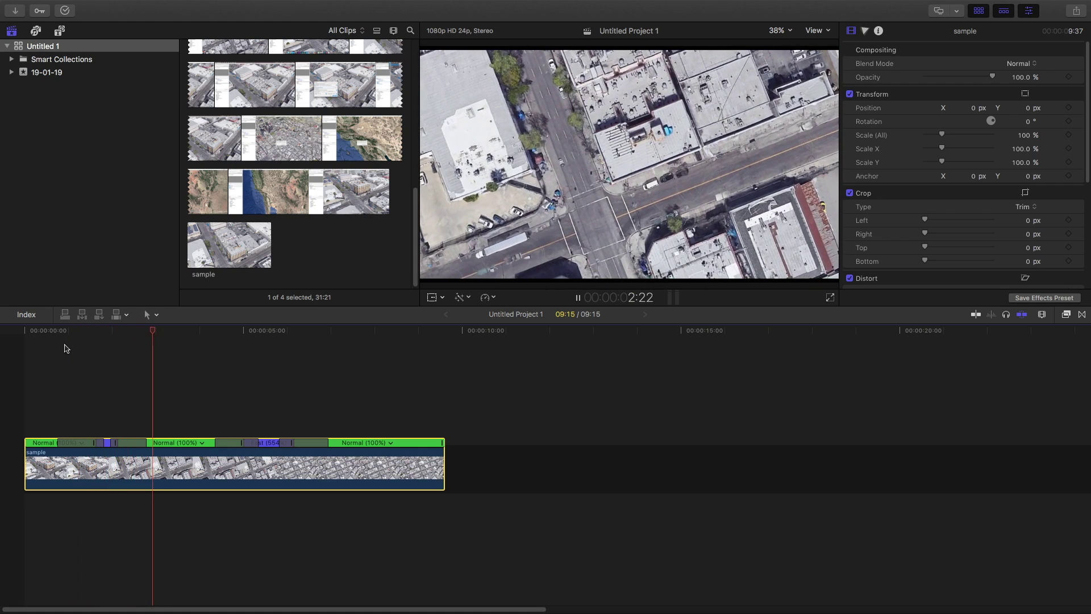
key(super+minus)
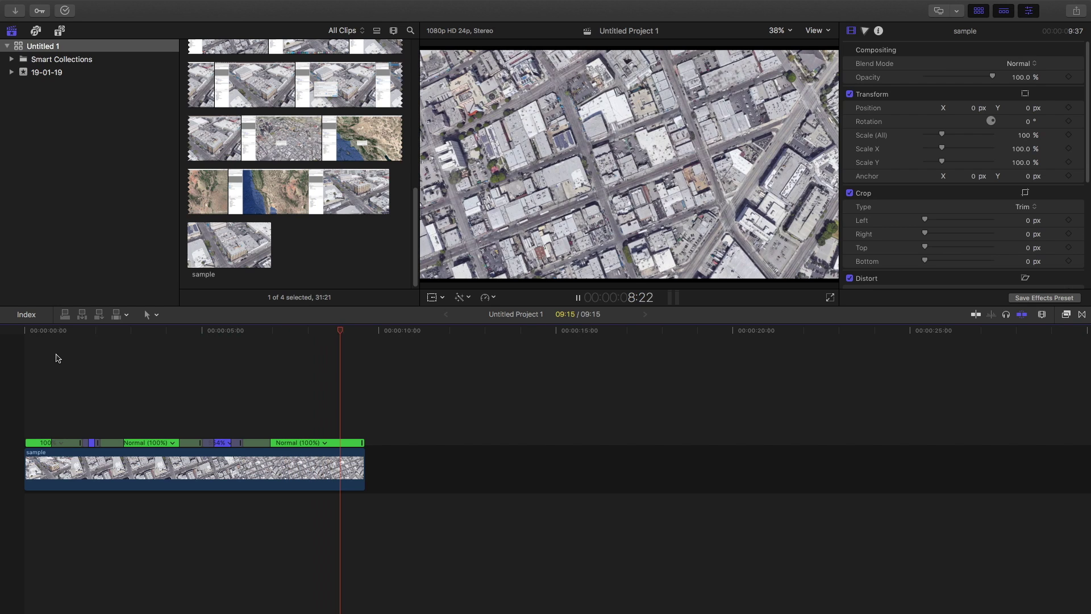
click(57, 358)
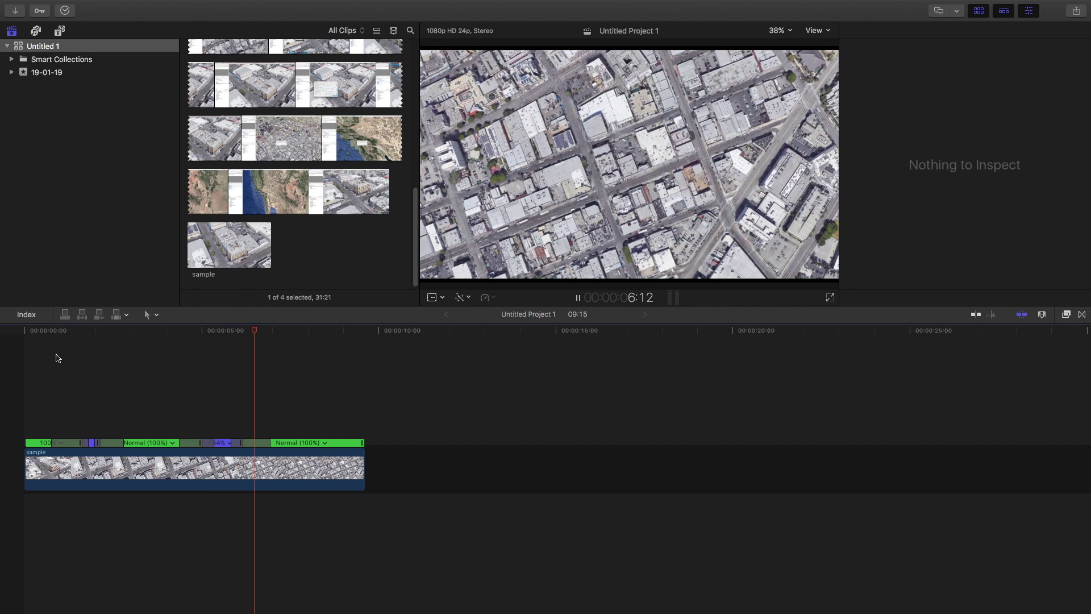
key(space)
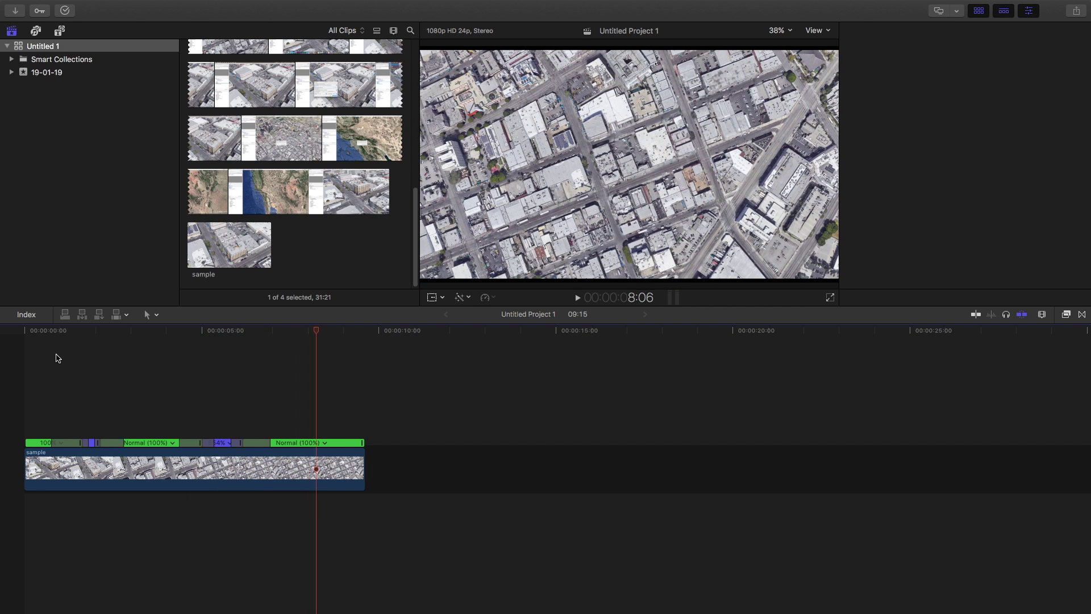
Switch to Premiere Pro, show the Time Remapping speed keyframes on sample.mov and make track V1 taller
mouse_move(767, 4)
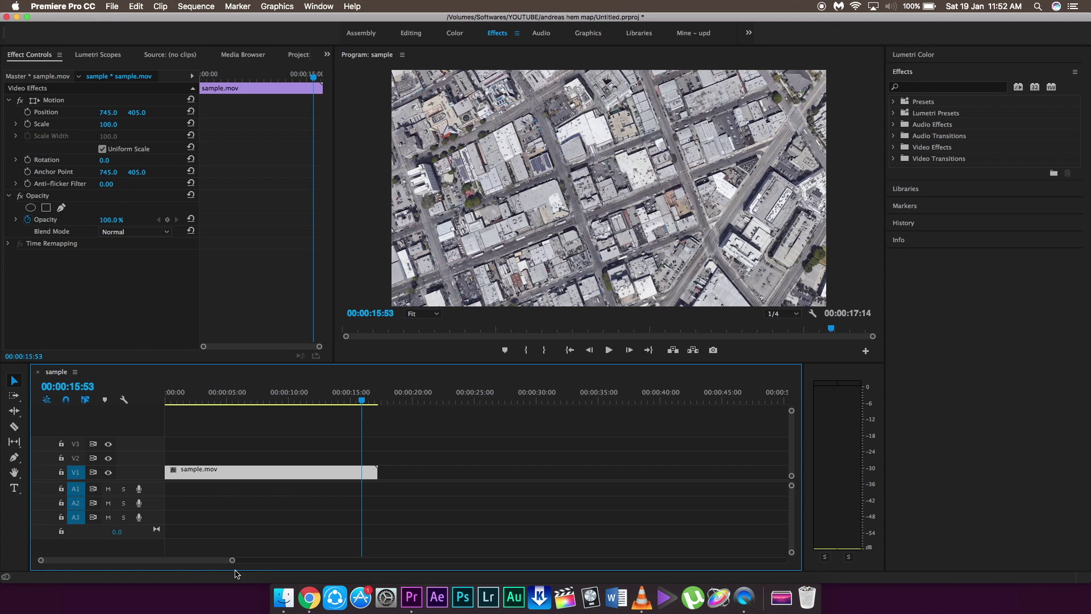
drag(233, 561, 176, 561)
click(166, 399)
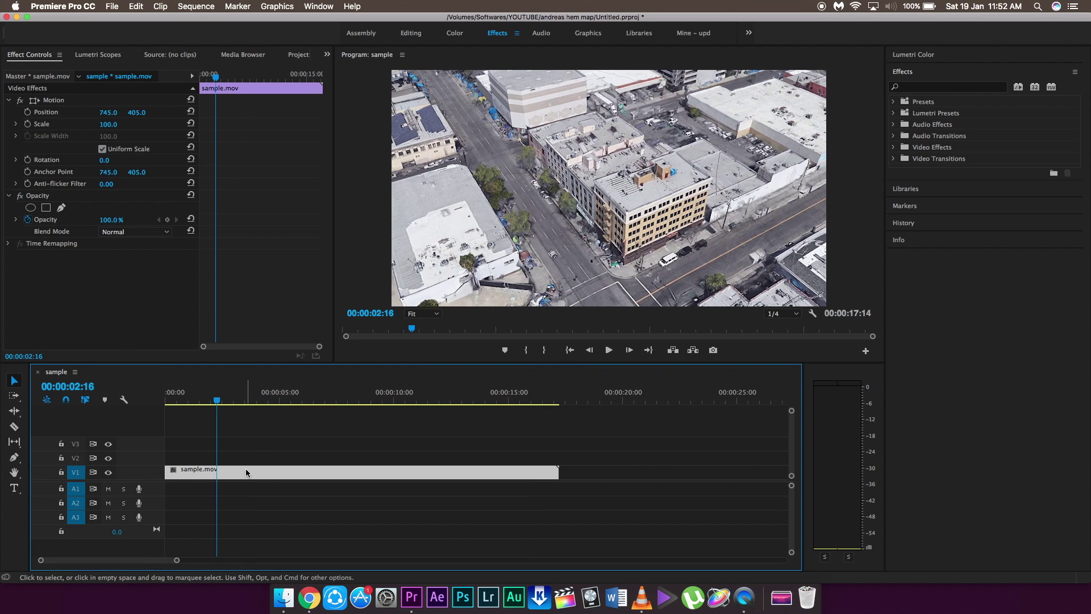
right_click(246, 469)
mouse_move(334, 571)
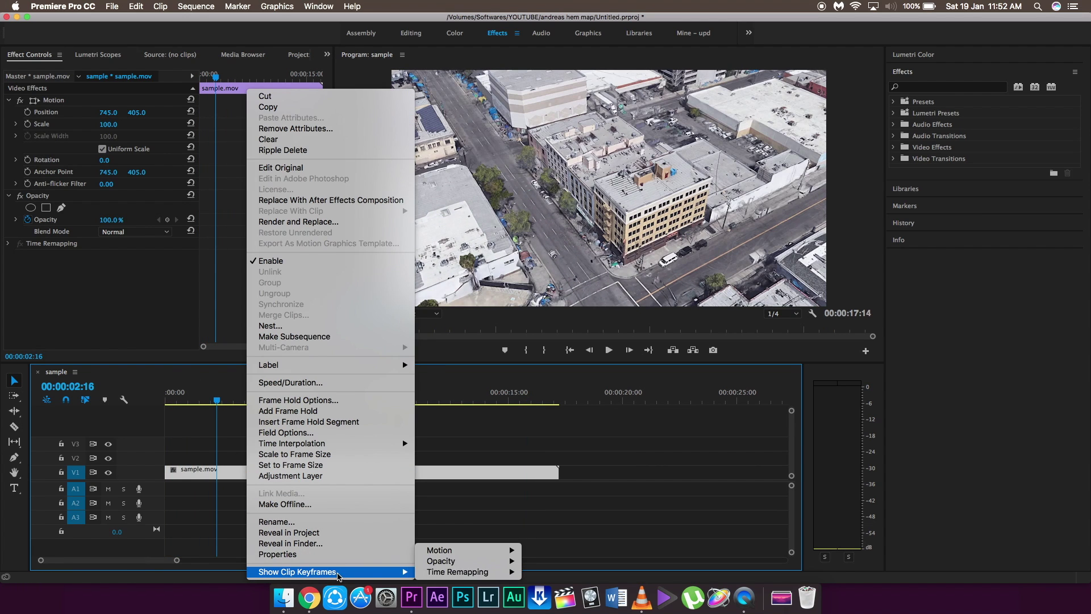
click(540, 572)
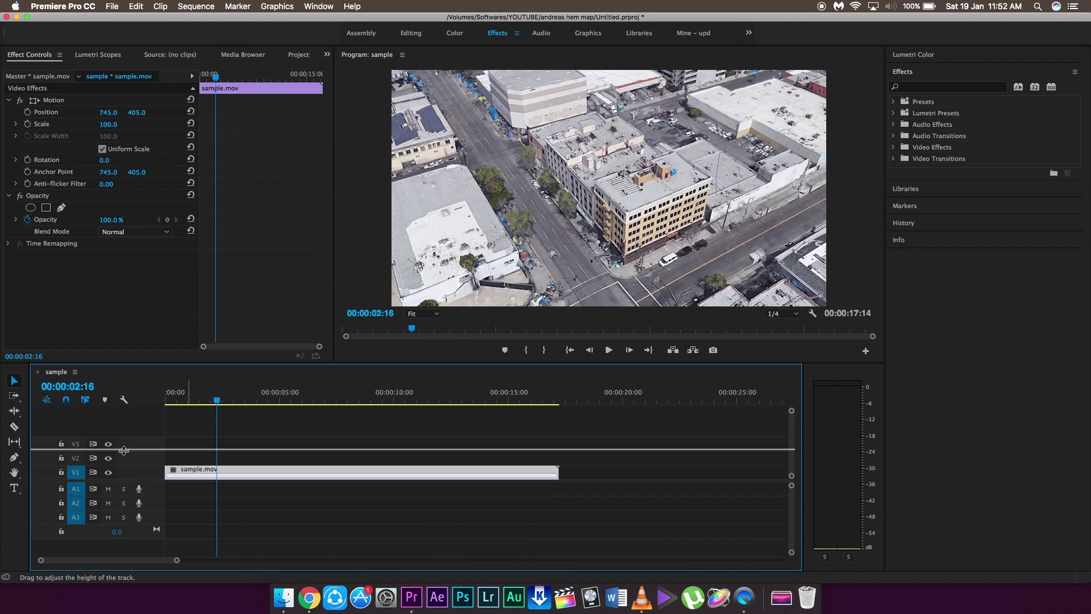
drag(124, 450, 124, 449)
Add four speed keyframes to sample.mov at about 1:37, 6:00, 8 seconds and 13:27
mouse_move(218, 398)
mouse_down()
mouse_move(183, 396)
mouse_move(213, 398)
mouse_move(189, 394)
mouse_move(205, 394)
mouse_up()
key(p)
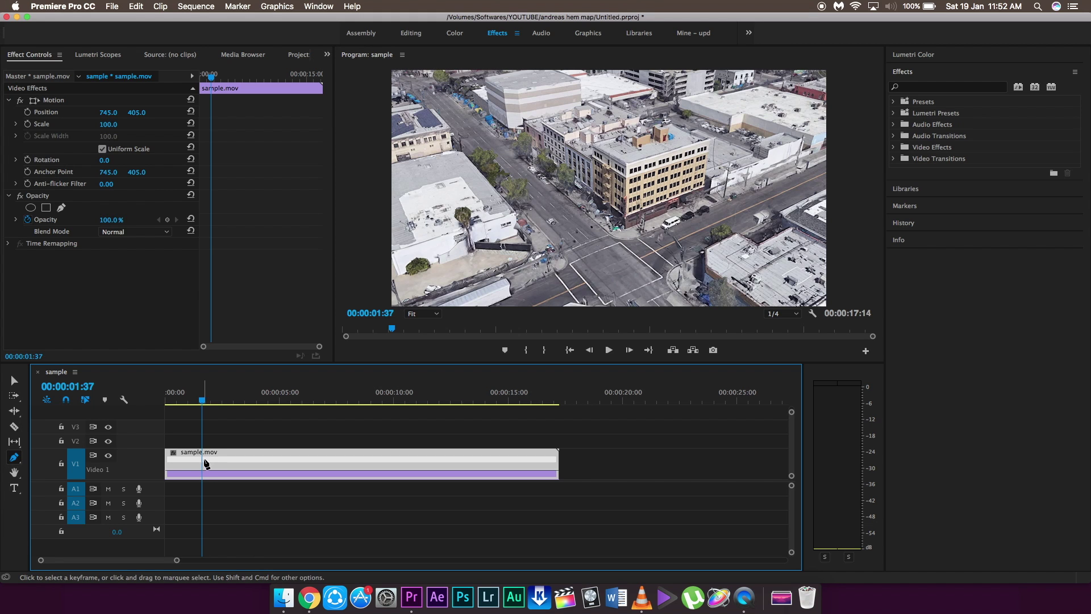
click(202, 458)
drag(206, 405, 303, 413)
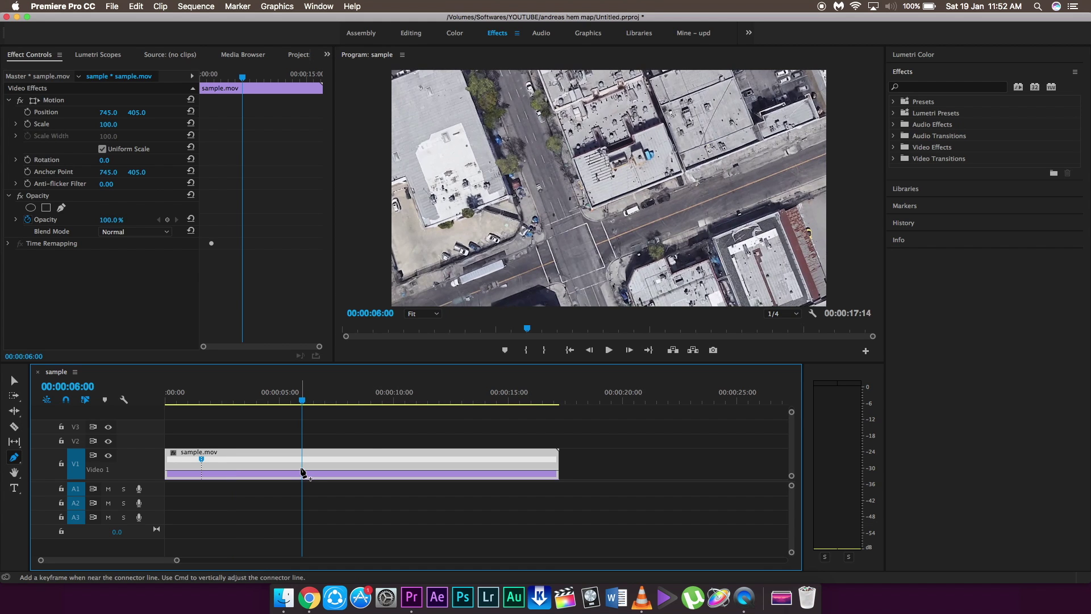
drag(304, 405, 475, 412)
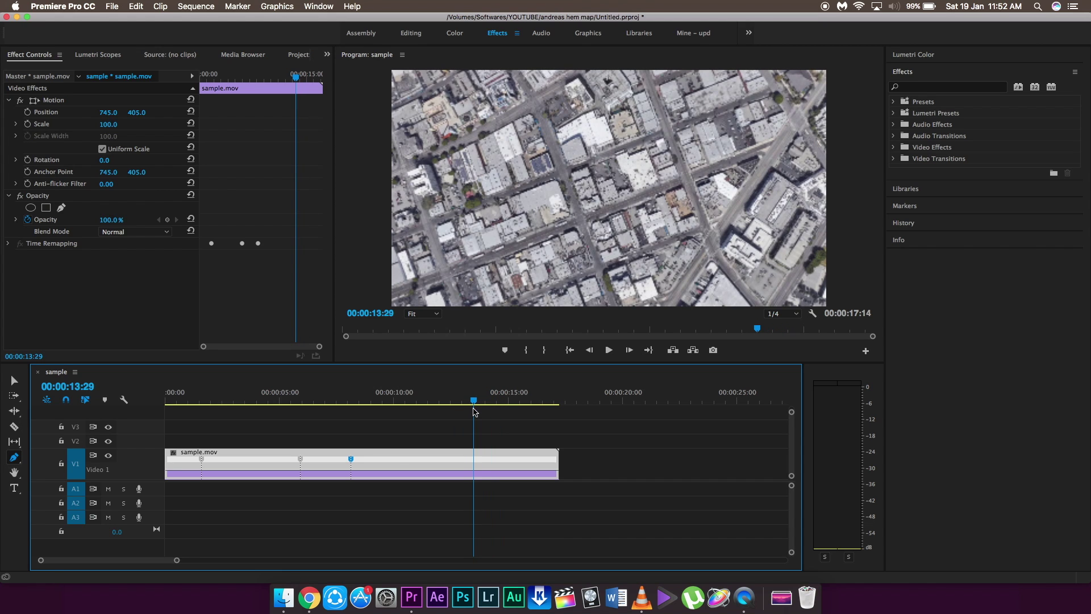
click(472, 459)
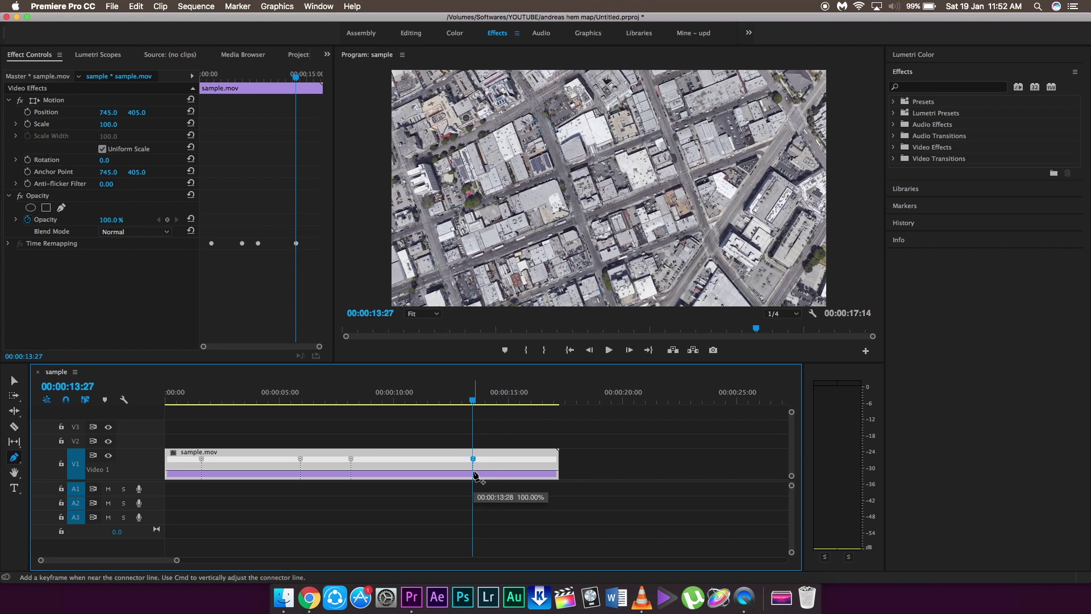
Speed up sample.mov between the first and second keyframes, and between the third and fourth keyframes to about 570%
key(v)
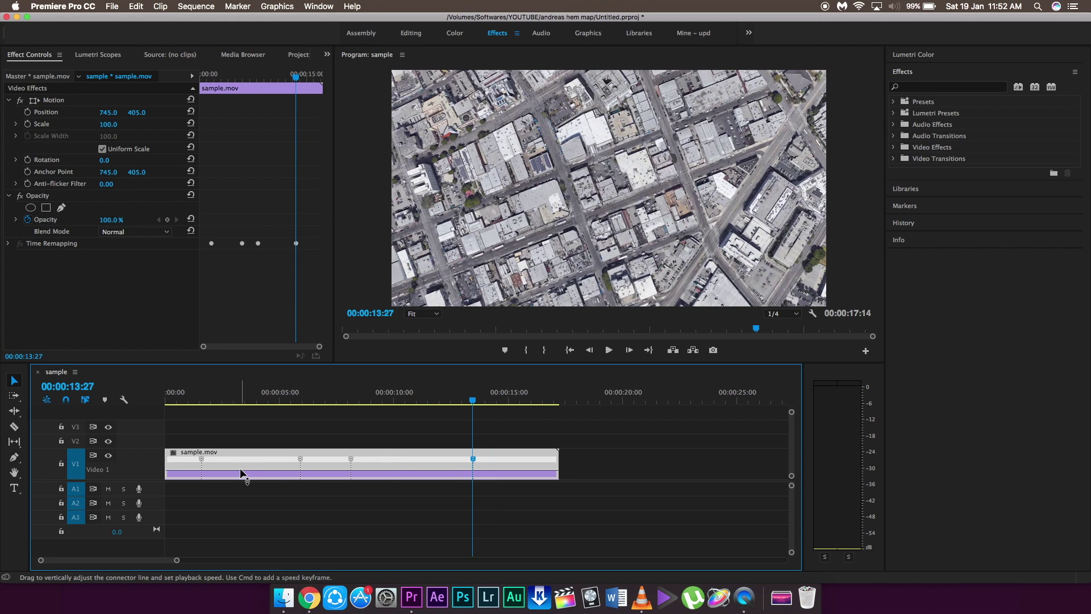
drag(241, 473, 241, 467)
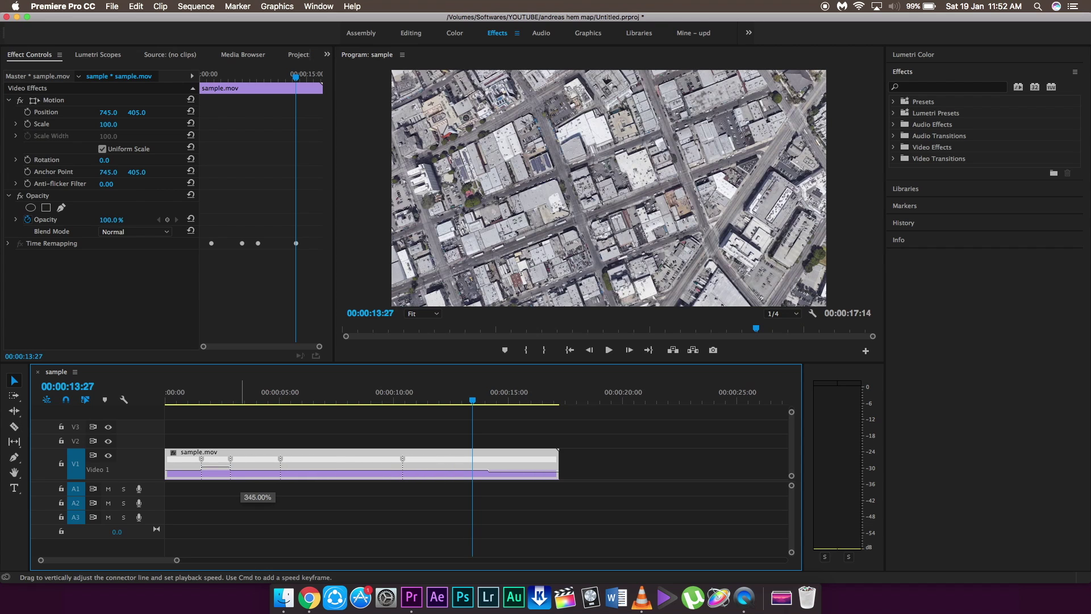
drag(243, 171, 241, 168)
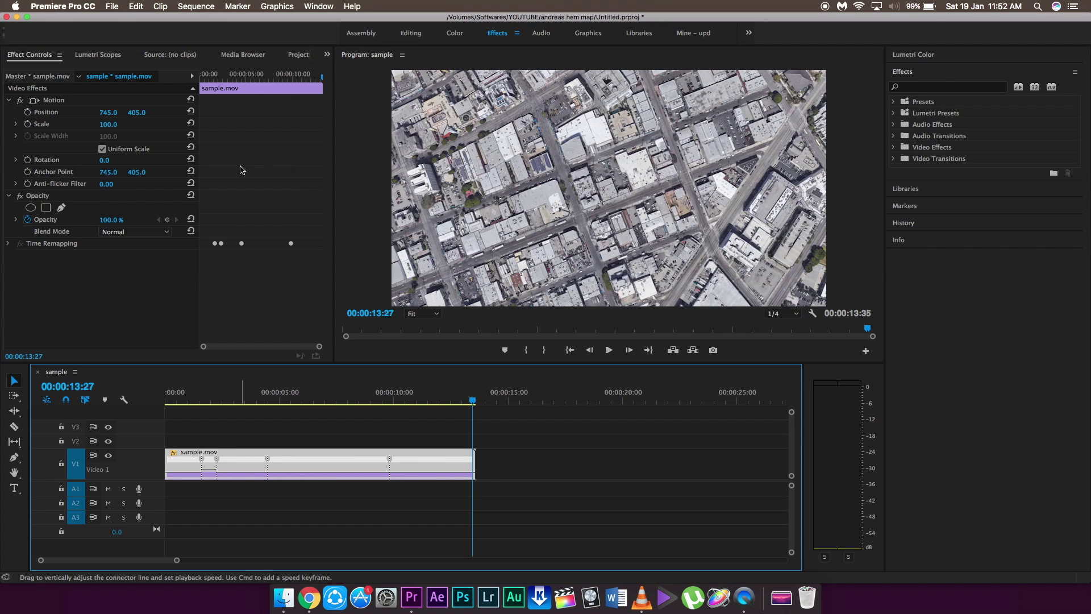
click(312, 473)
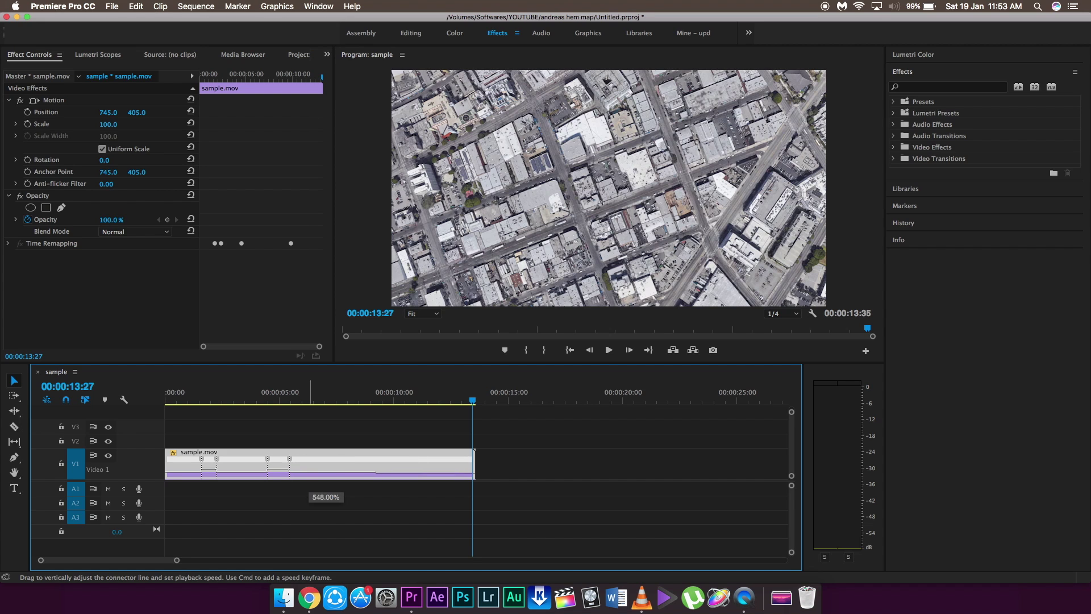
drag(311, 225, 310, 223)
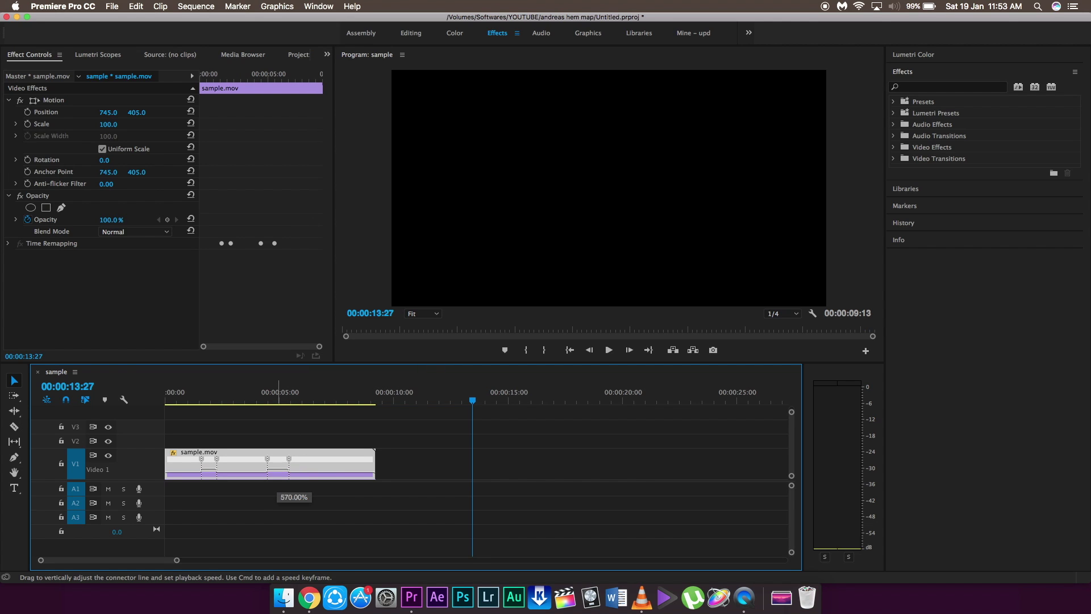
Play back the speed-ramped sample.mov from about the 1-second mark
drag(175, 562, 153, 562)
drag(84, 561, 43, 556)
mouse_move(133, 560)
mouse_down()
mouse_move(70, 561)
mouse_move(128, 562)
mouse_up()
click(228, 396)
key(space)
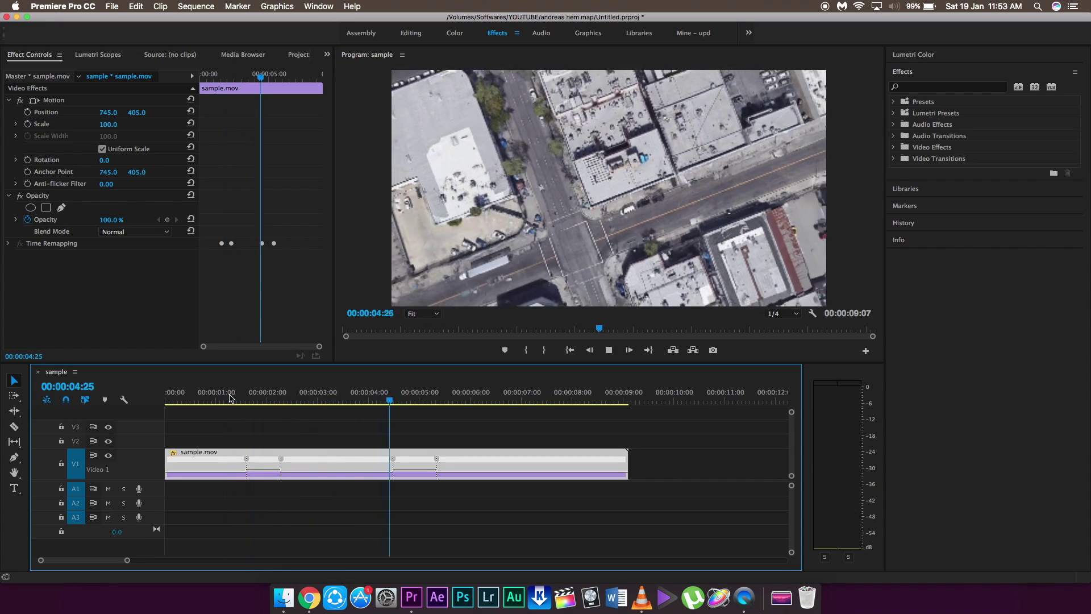
key(space)
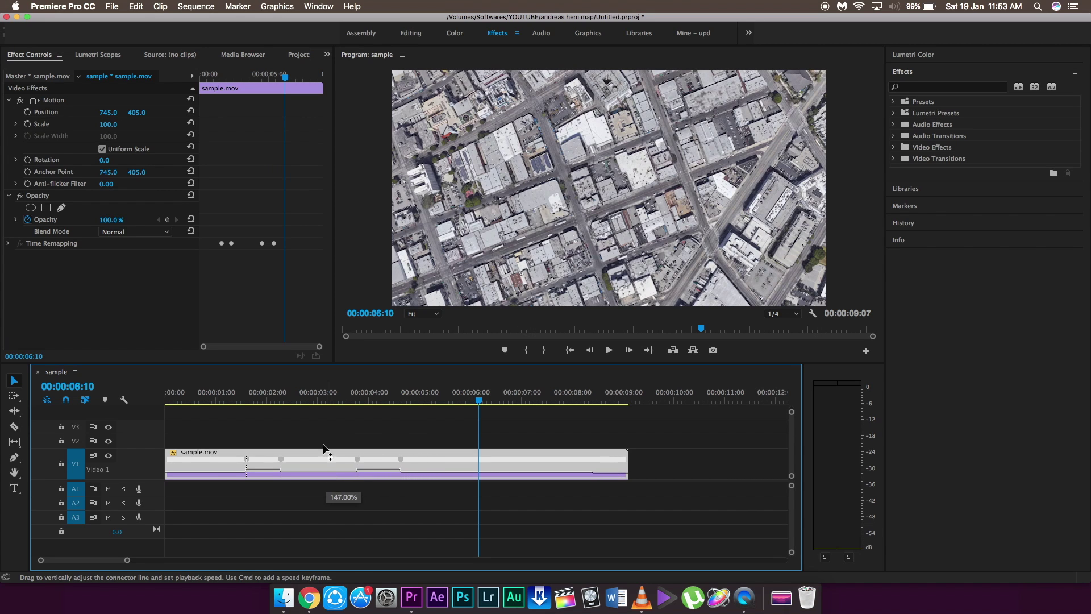
Raise sample.mov's speed slightly before the first keyframe, to about 147% between the second and third, and above 300% after the fourth
drag(324, 446, 323, 446)
mouse_move(210, 473)
mouse_down()
mouse_move(210, 453)
mouse_move(212, 472)
mouse_up()
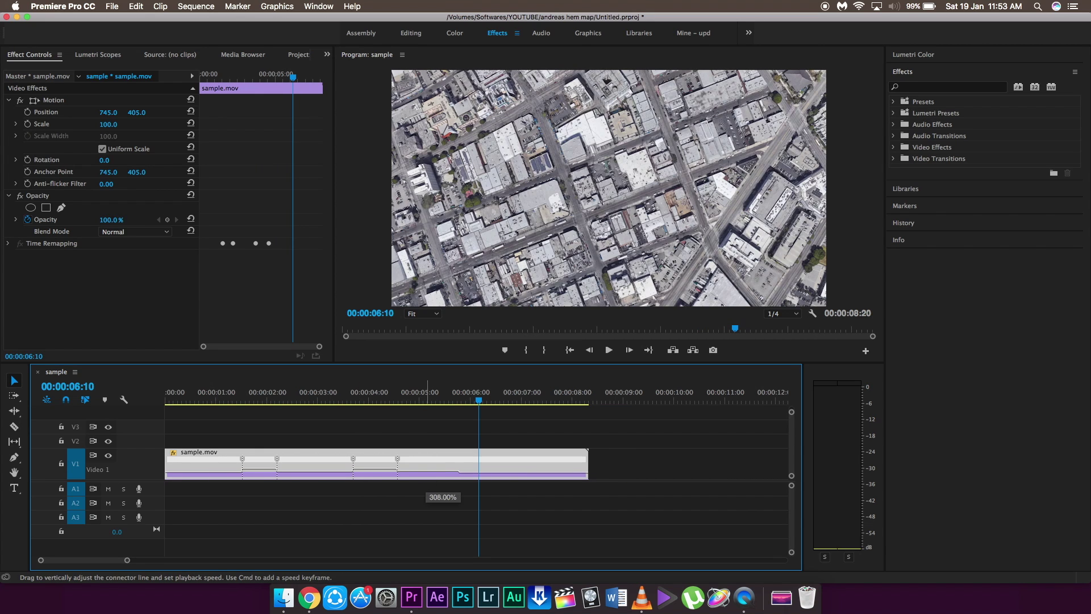
drag(428, 369, 426, 367)
Play back sample.mov from near its start to check the adjusted segment speeds
click(182, 393)
key(space)
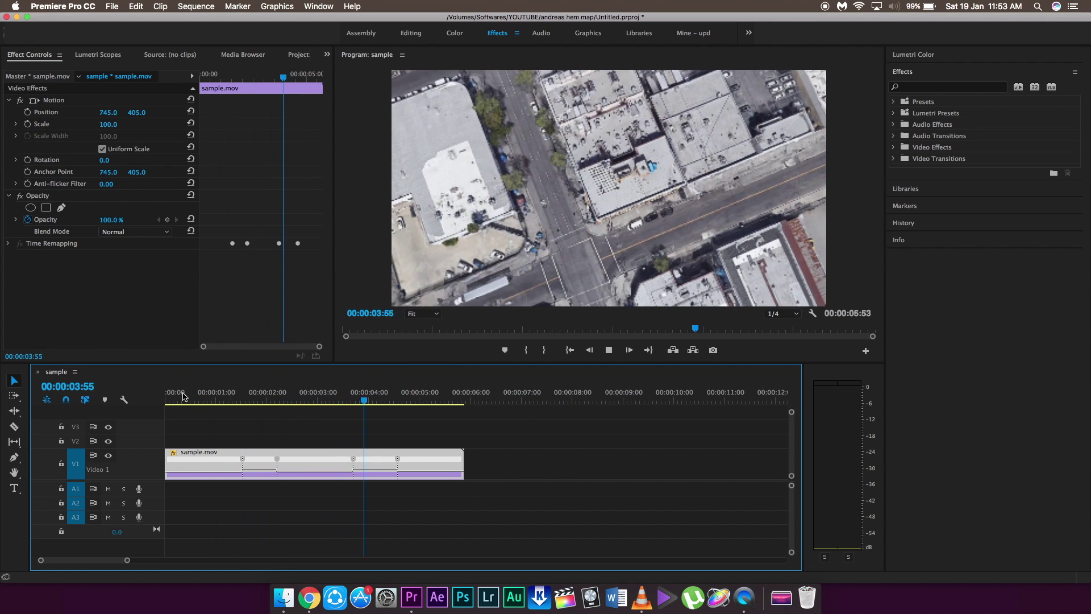
key(space)
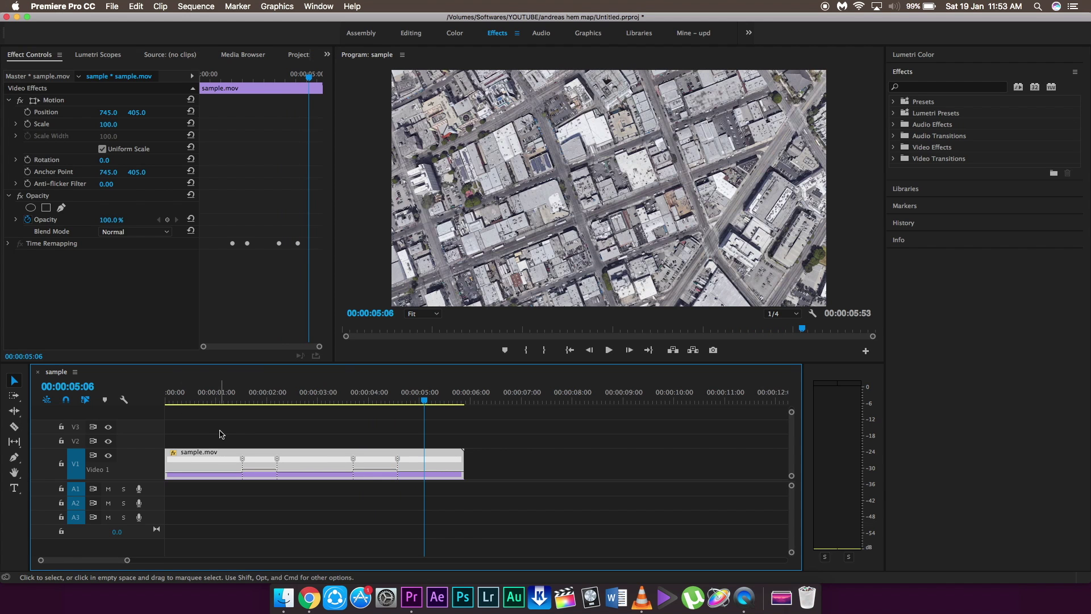
Split the first and second speed keyframes of sample.mov into gradual transitions and ease their ramps into smooth curves
alt+scroll(222, 434, up, 5)
drag(546, 460, 589, 463)
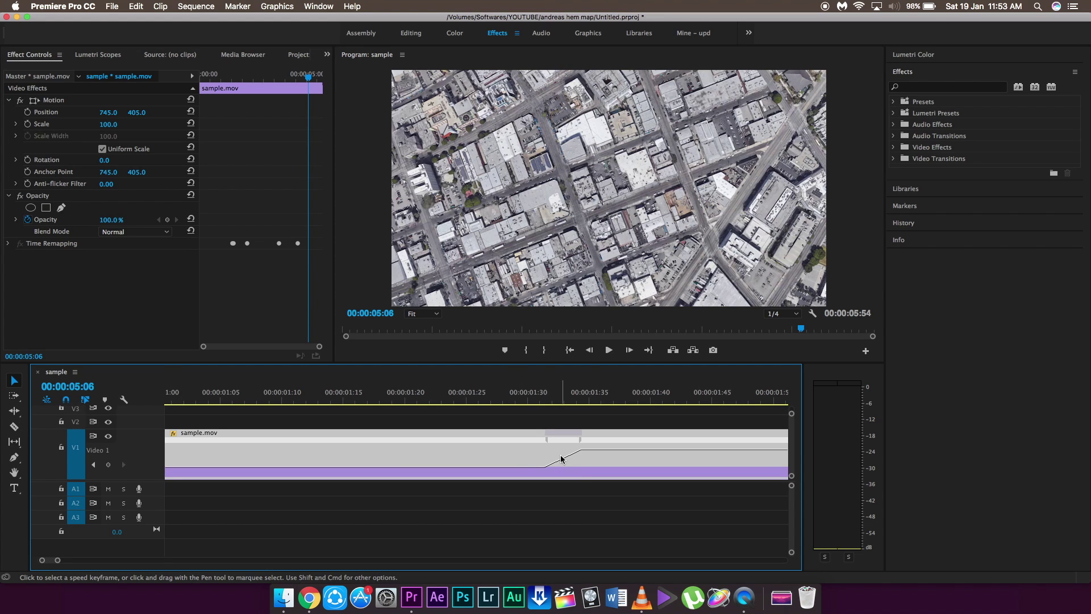
click(582, 449)
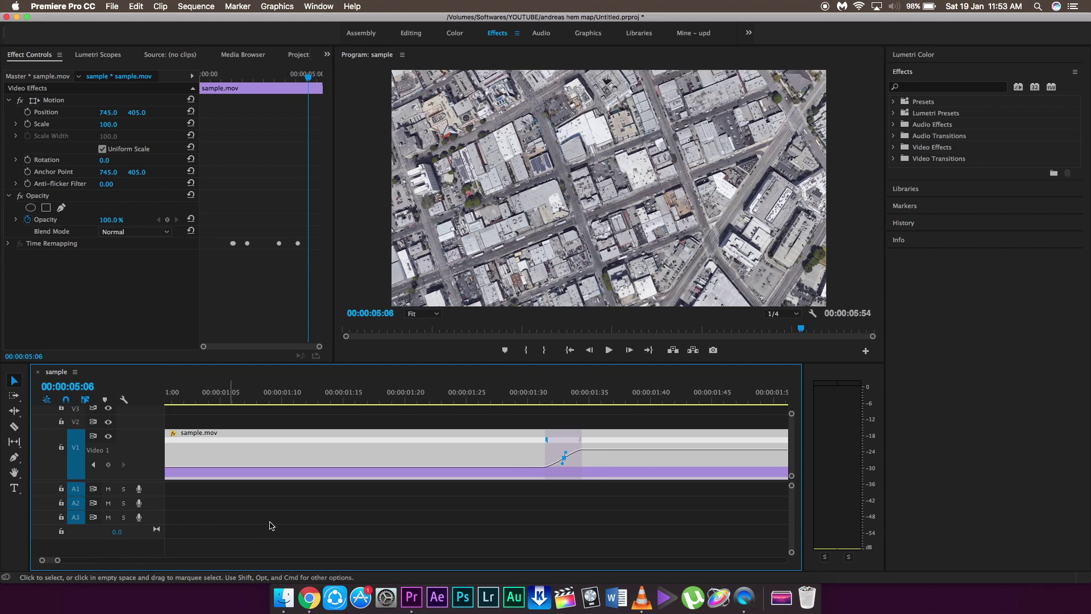
drag(60, 561, 84, 561)
mouse_move(529, 446)
mouse_down()
mouse_move(549, 449)
mouse_move(536, 451)
mouse_up()
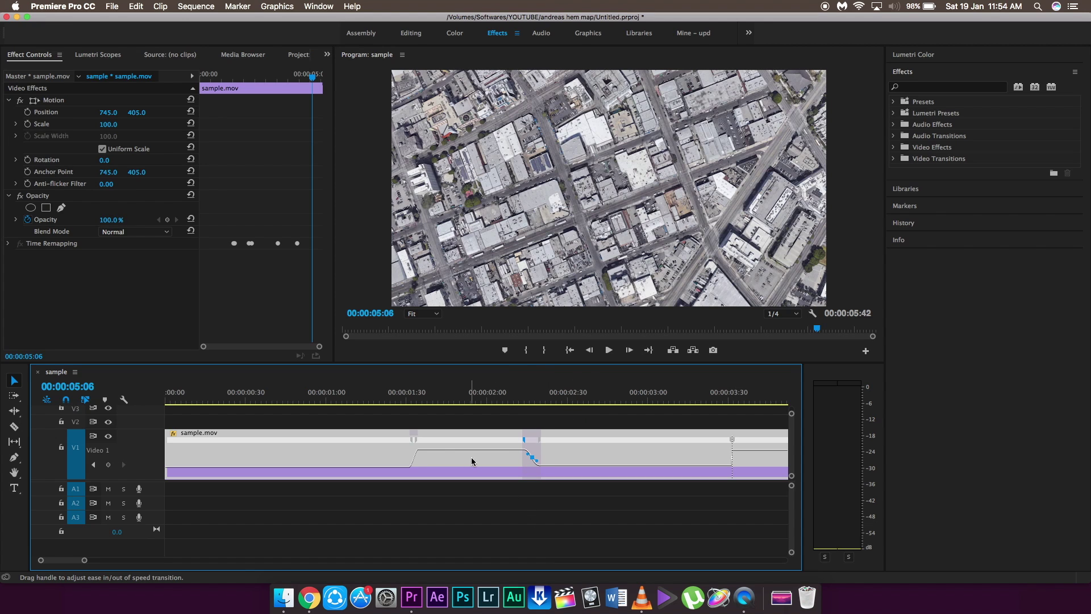
click(414, 457)
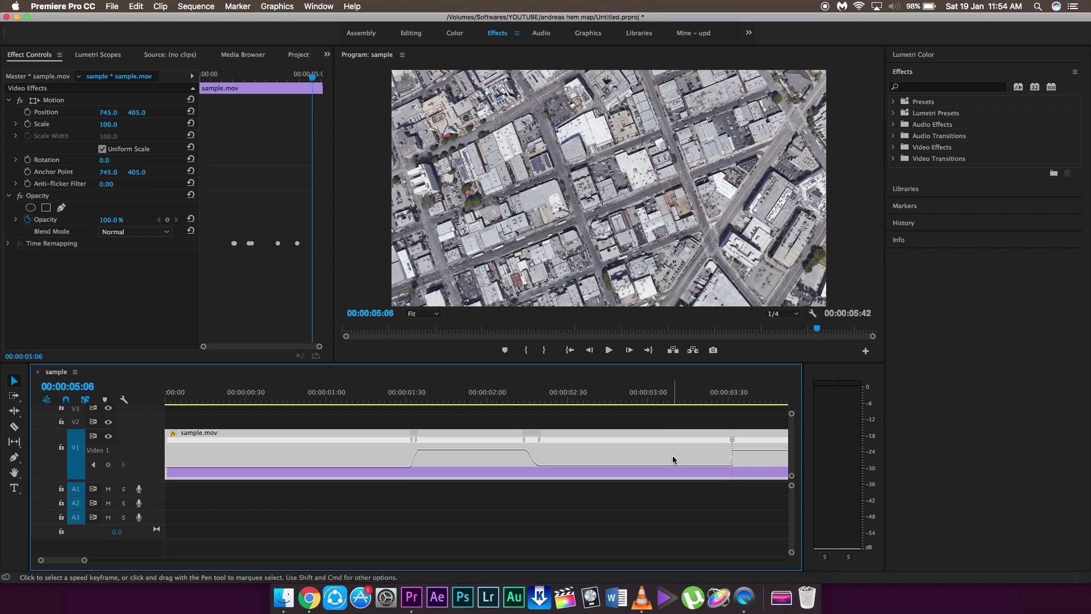
Split the third and fourth speed keyframes of sample.mov into gradual transitions and ease their ramps into smooth curves
scroll(567, 533, right, 5)
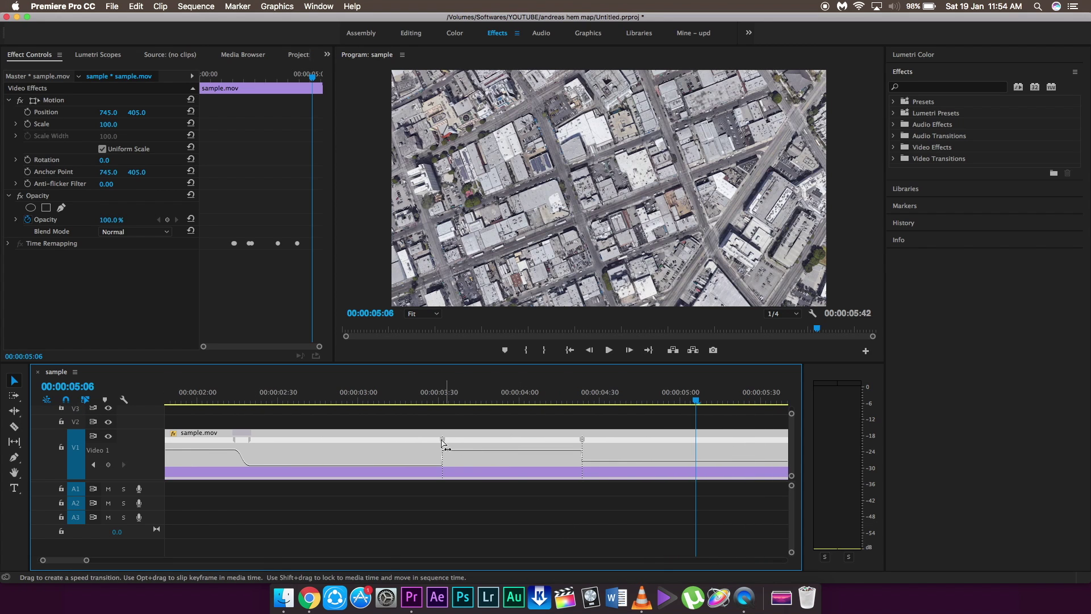
drag(447, 446, 485, 444)
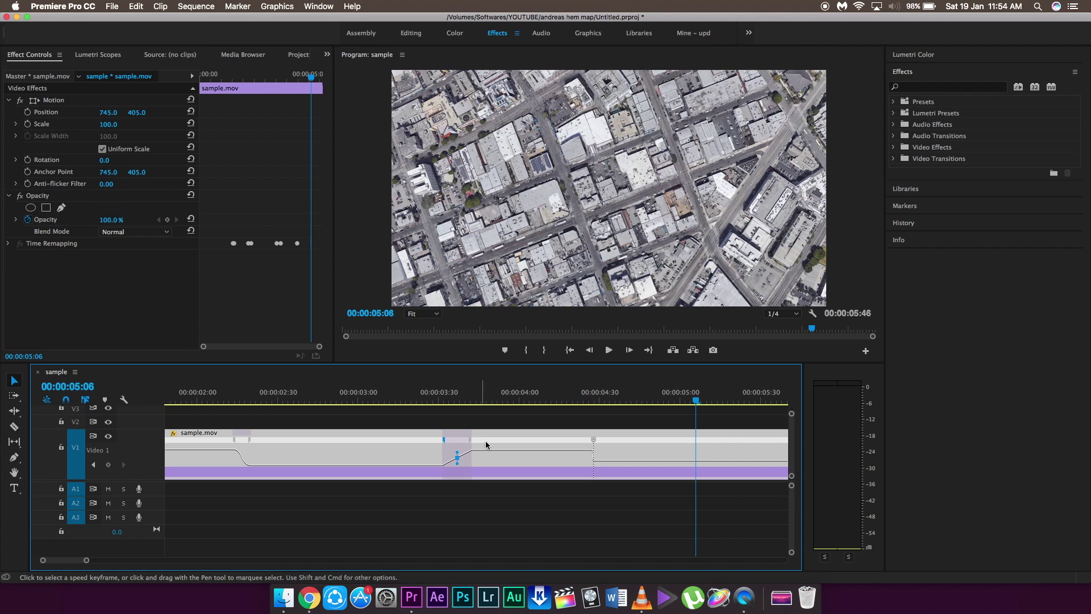
drag(593, 440, 613, 445)
click(461, 459)
click(460, 456)
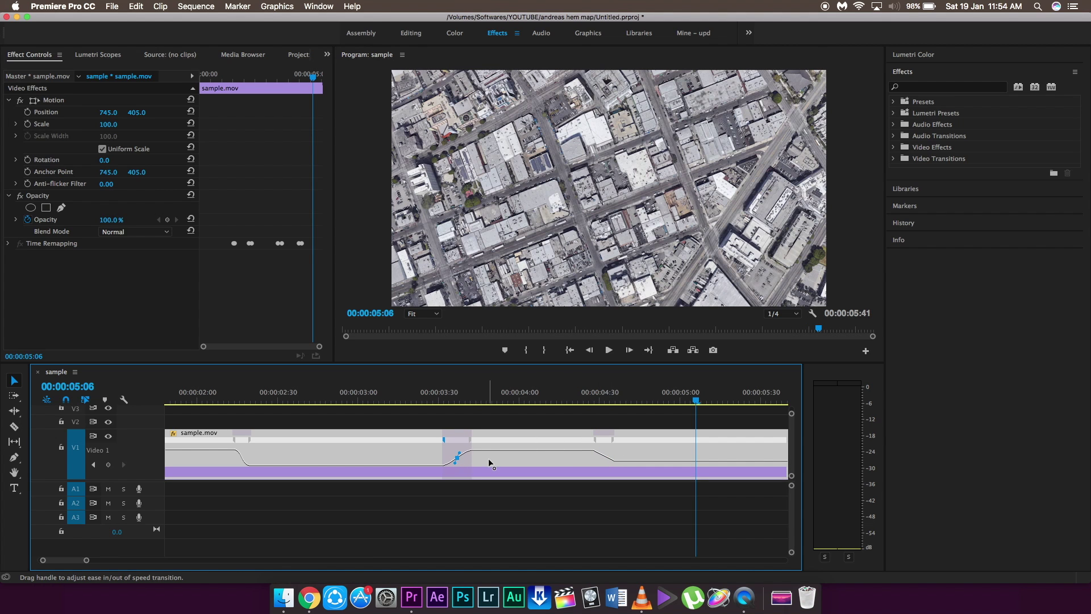
click(603, 452)
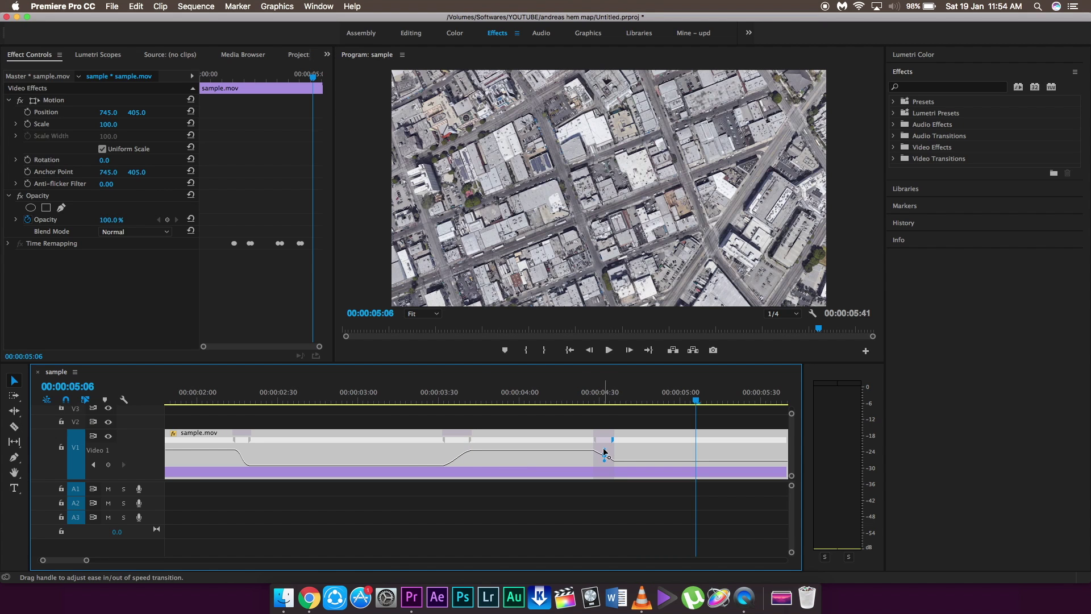
Play back the eased sample.mov from its start, then render the sequence's video previews
scroll(580, 473, right, 1)
alt+scroll(579, 472, down, 5)
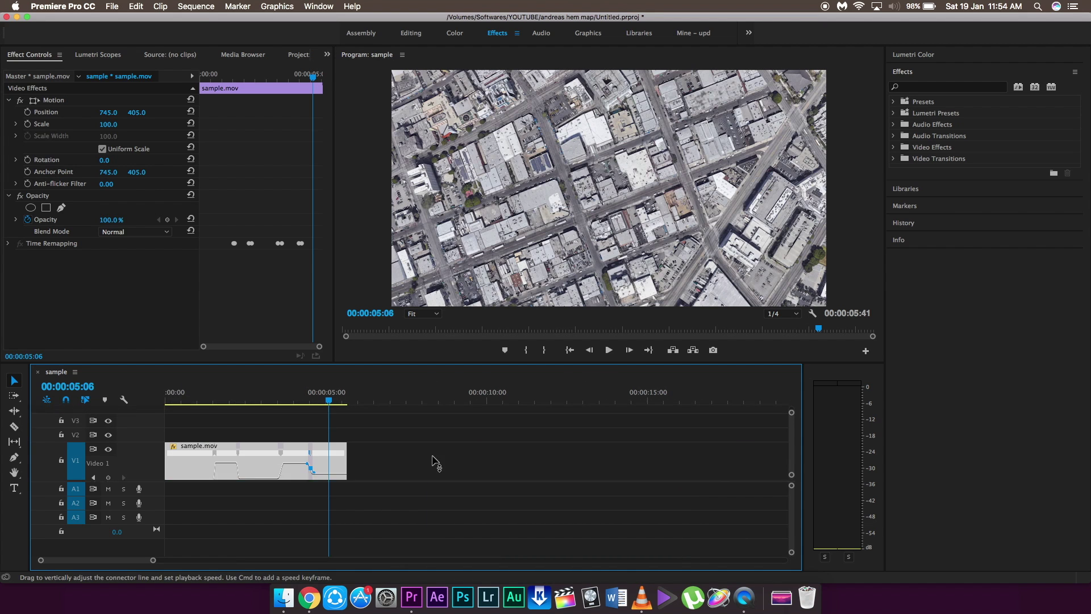
click(167, 401)
key(space)
key(space)
click(187, 459)
key(Return)
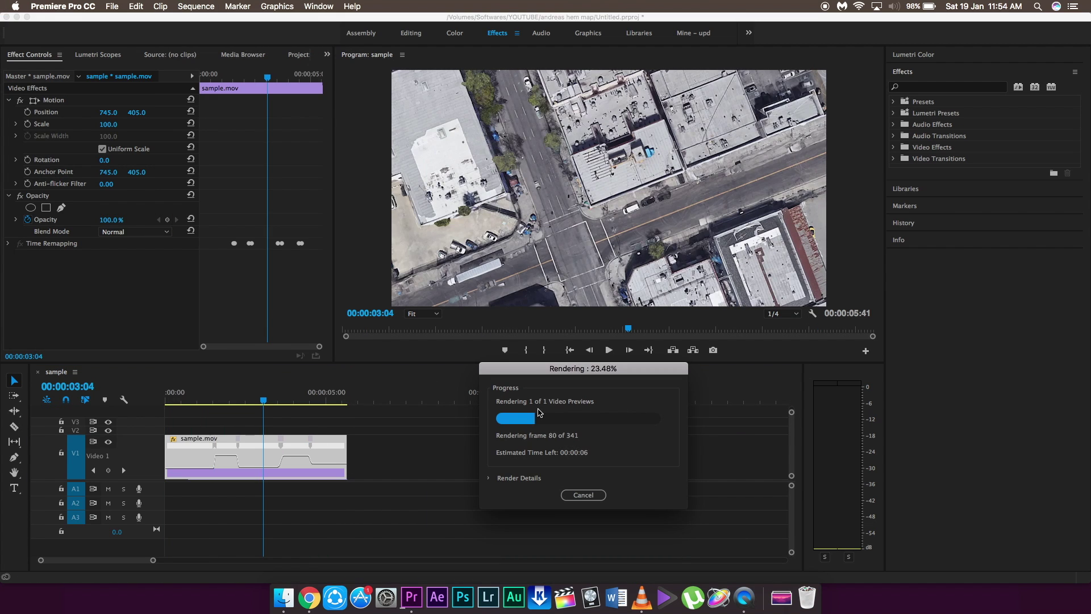